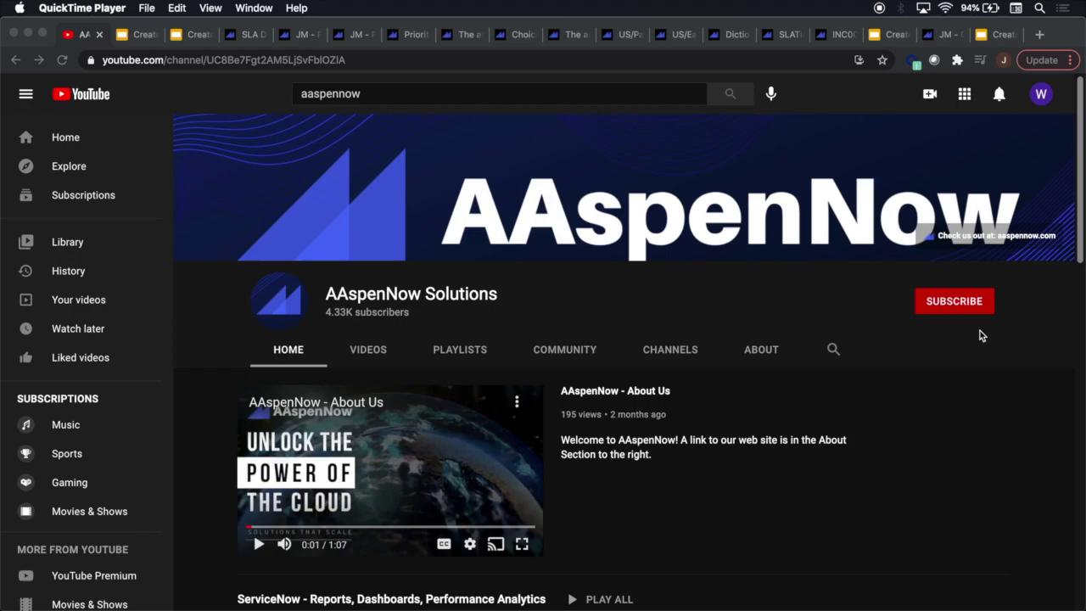
Look over the AAspenNow YouTube channel and the slides introducing the custom SLA time zone source and its use case
{"action": "scroll", "coordinate": [597, 296], "scroll_direction": "down", "scroll_amount": 5}
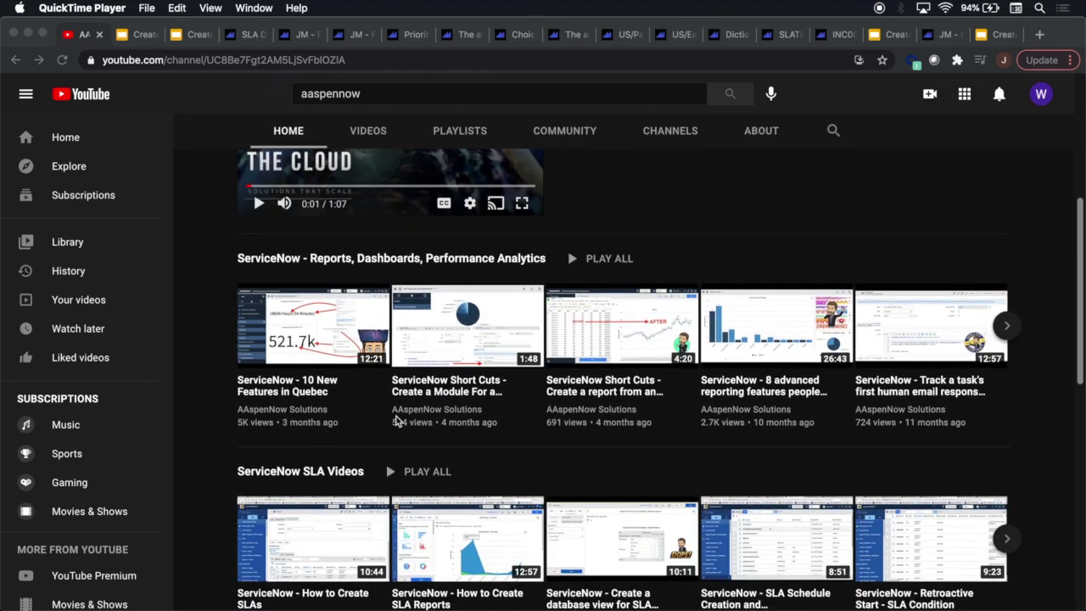
{"action": "left_click", "coordinate": [133, 38]}
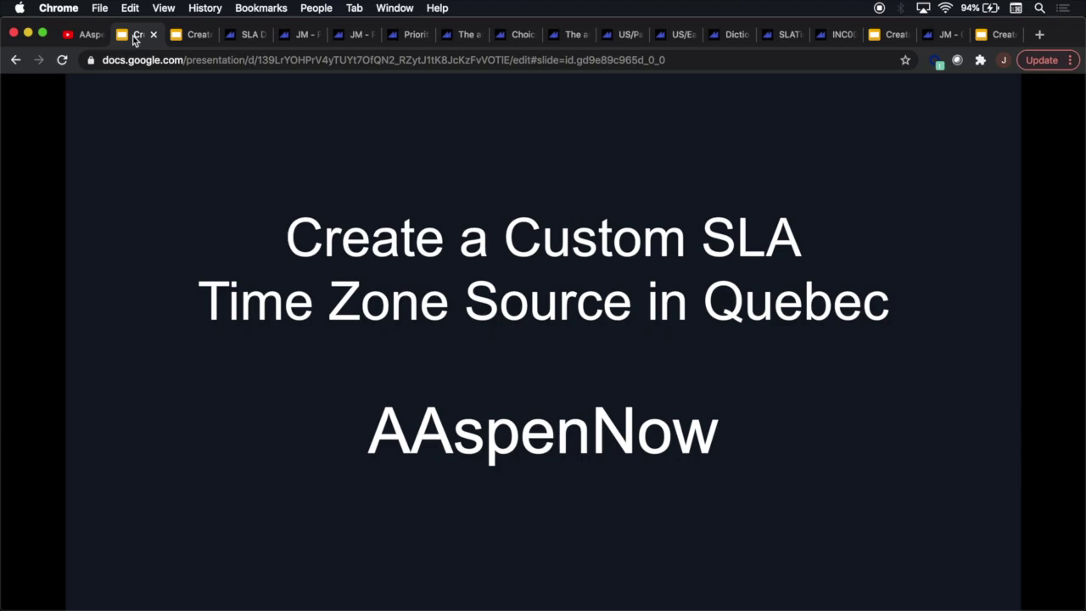
{"action": "left_click", "coordinate": [183, 41]}
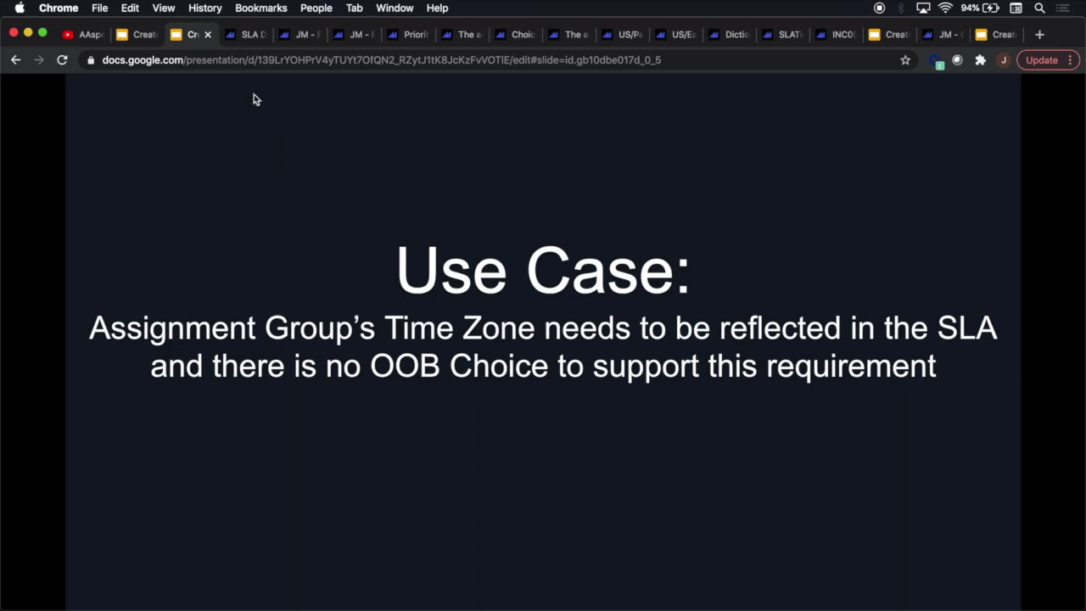
Review the two P5 SLA definitions and the Timezone source options available on "JM - P5 TZ - JM"
{"action": "left_click", "coordinate": [251, 37]}
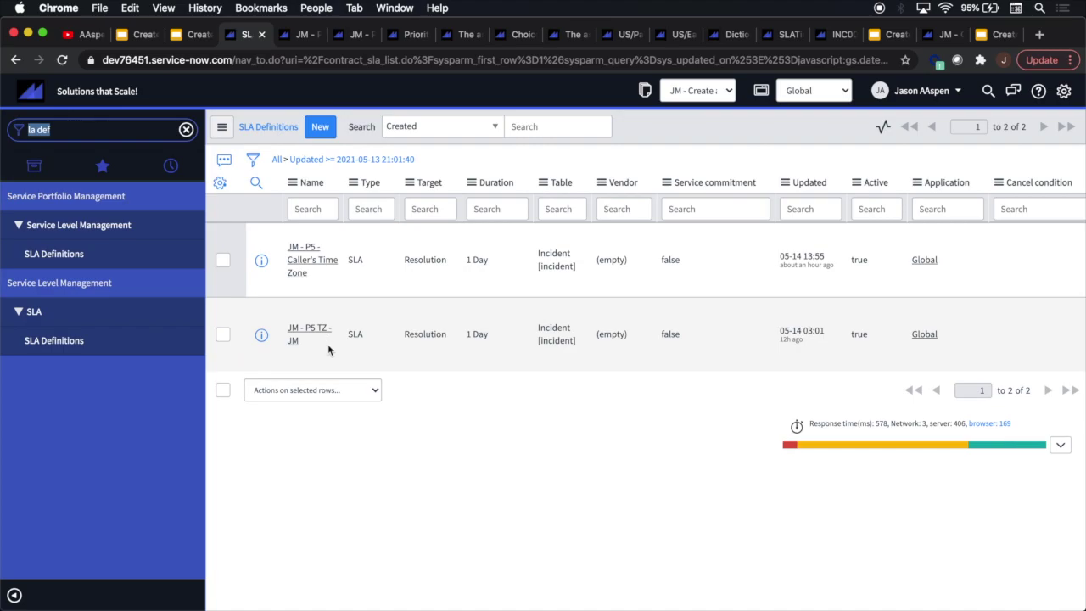
{"action": "left_click", "coordinate": [300, 35]}
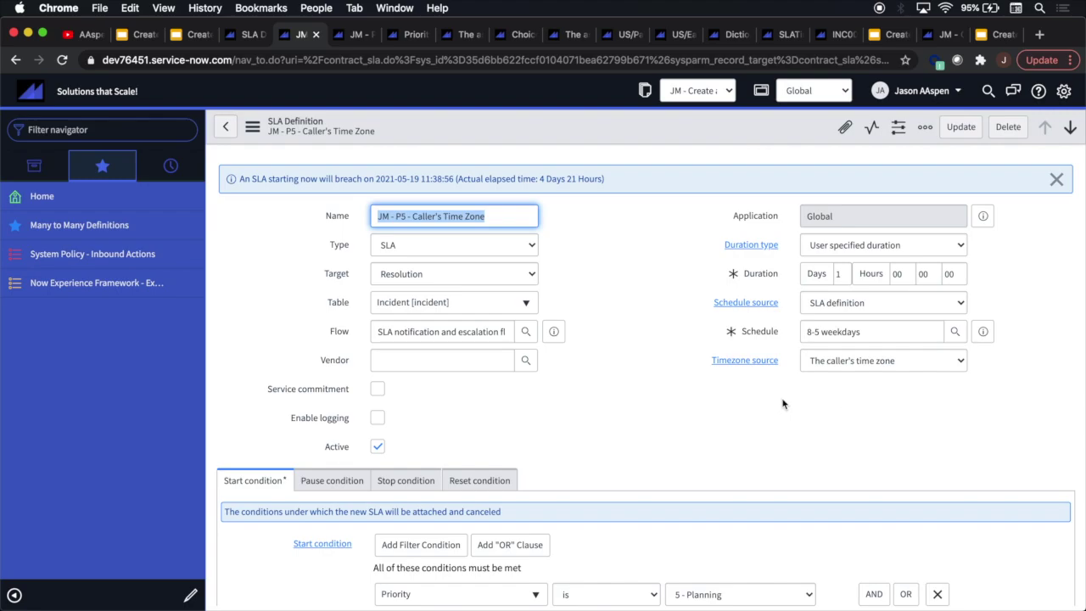
{"action": "left_click", "coordinate": [345, 39]}
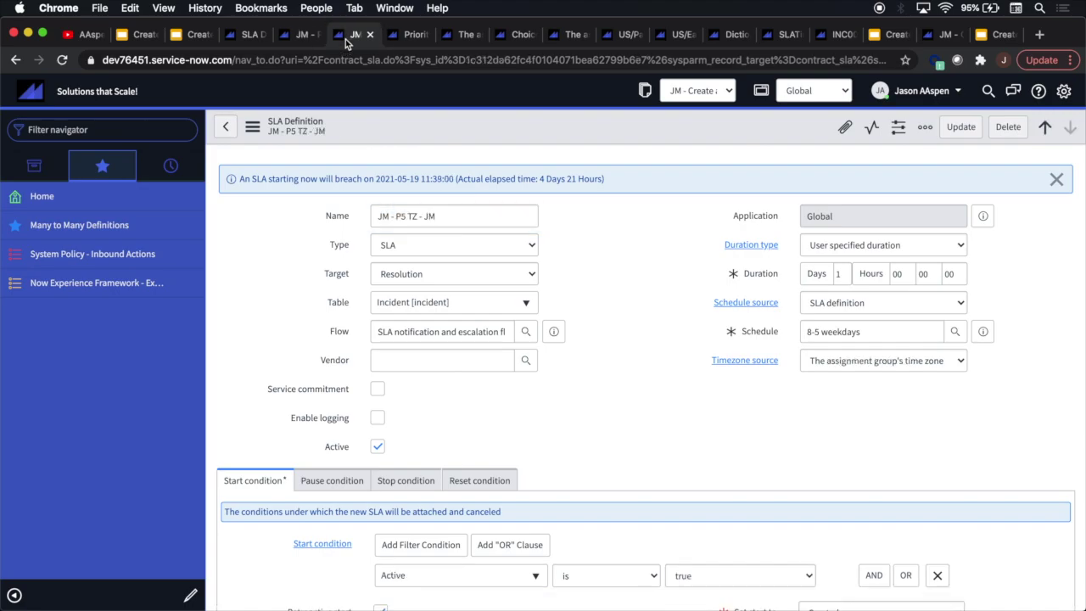
{"action": "left_click", "coordinate": [954, 362]}
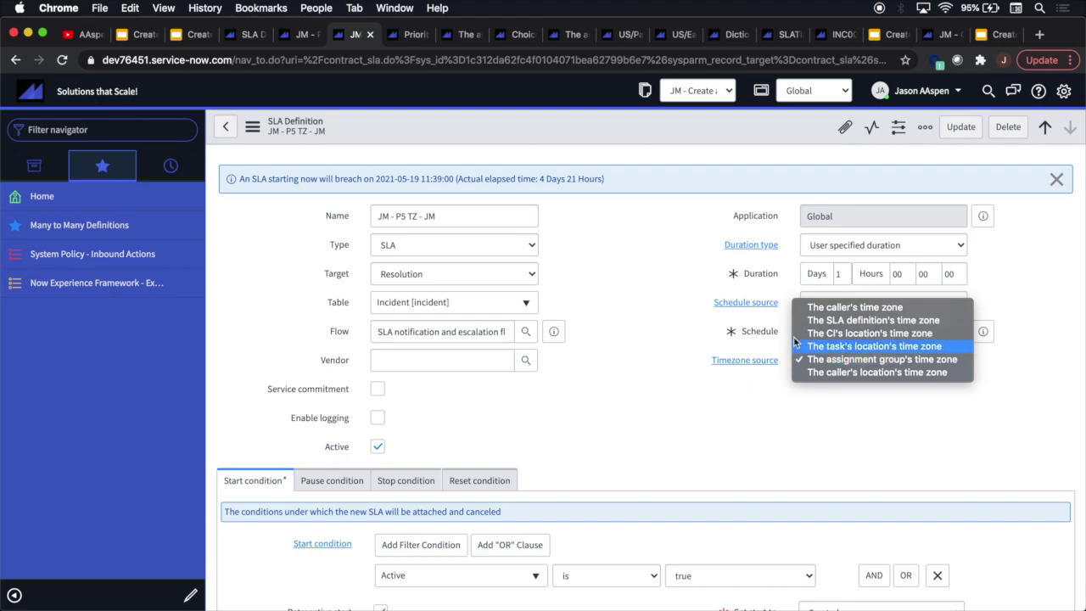
{"action": "key", "text": "Escape"}
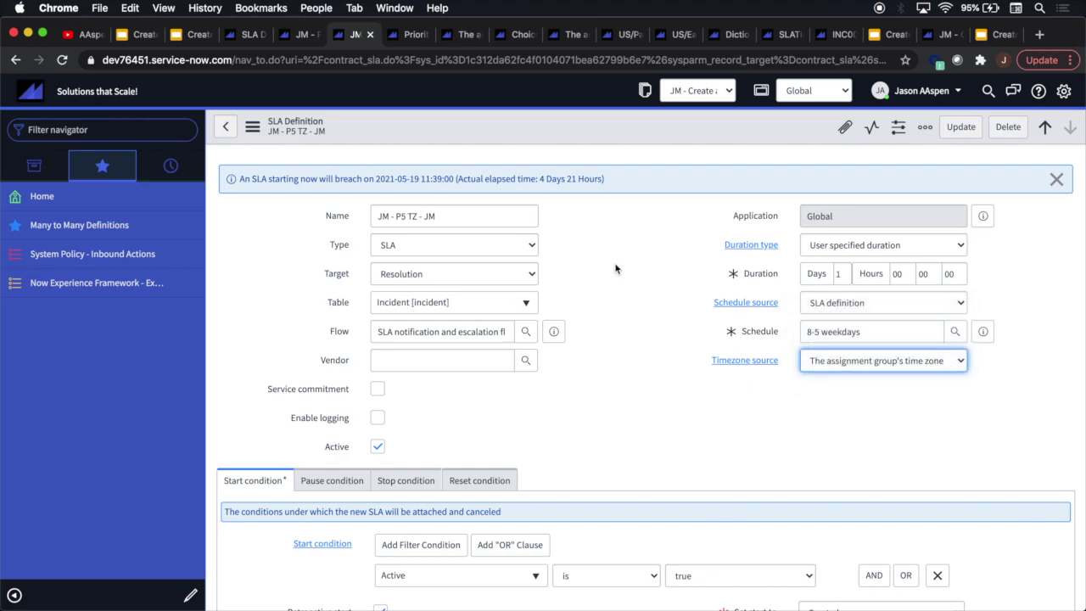
Compare "JM - P5 TZ - JM" with the "Priority 5 response (40 hours)" definition, and view the choice record for the assignment group's time zone
{"action": "left_click", "coordinate": [408, 35]}
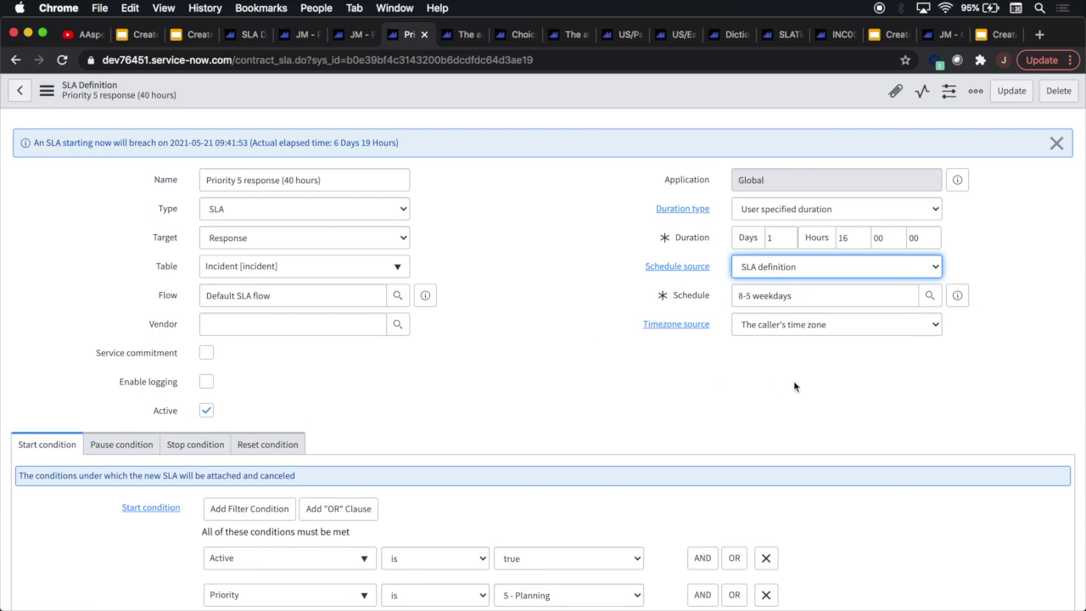
{"action": "left_click", "coordinate": [366, 40]}
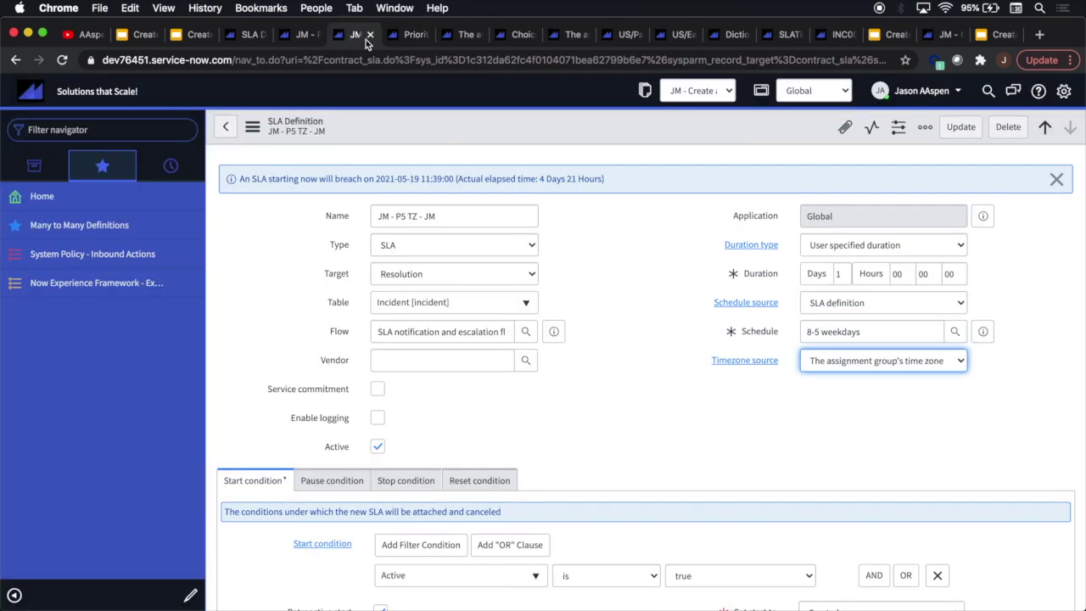
{"action": "left_click", "coordinate": [409, 34]}
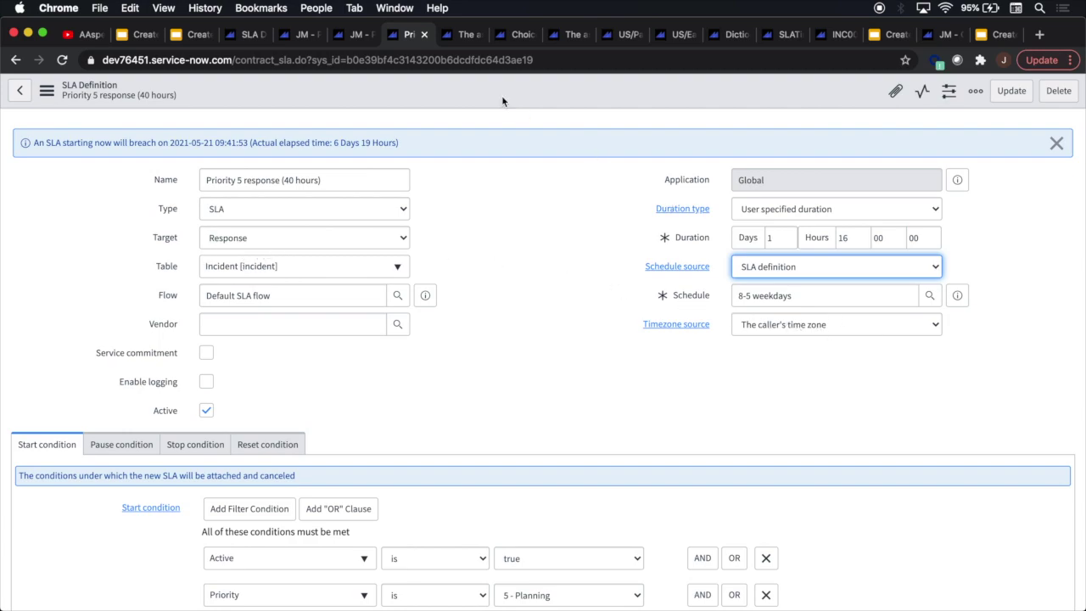
{"action": "left_click", "coordinate": [454, 36]}
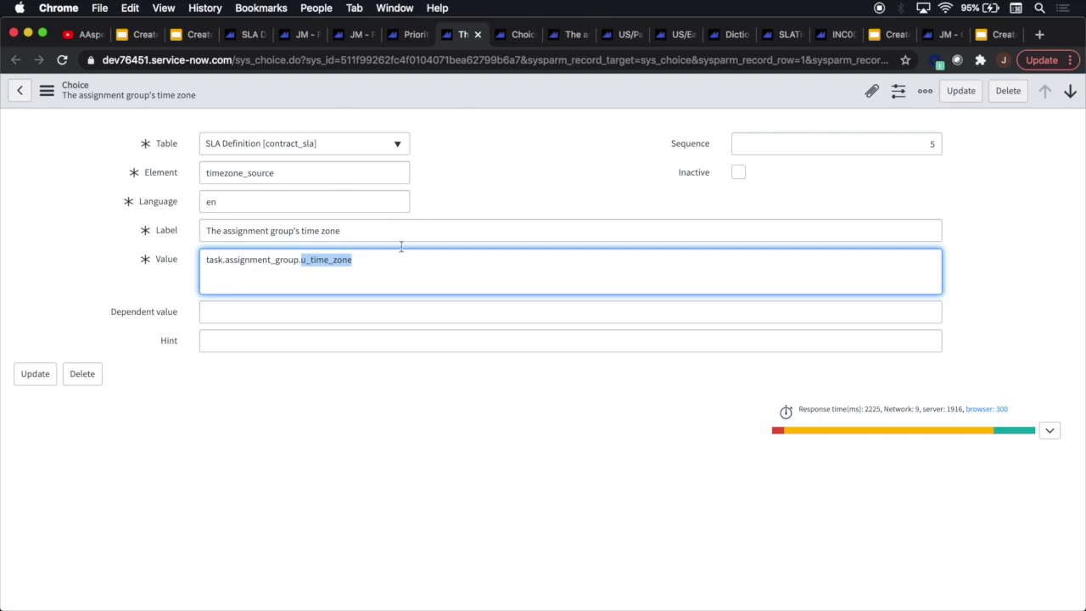
{"action": "left_click", "coordinate": [384, 267]}
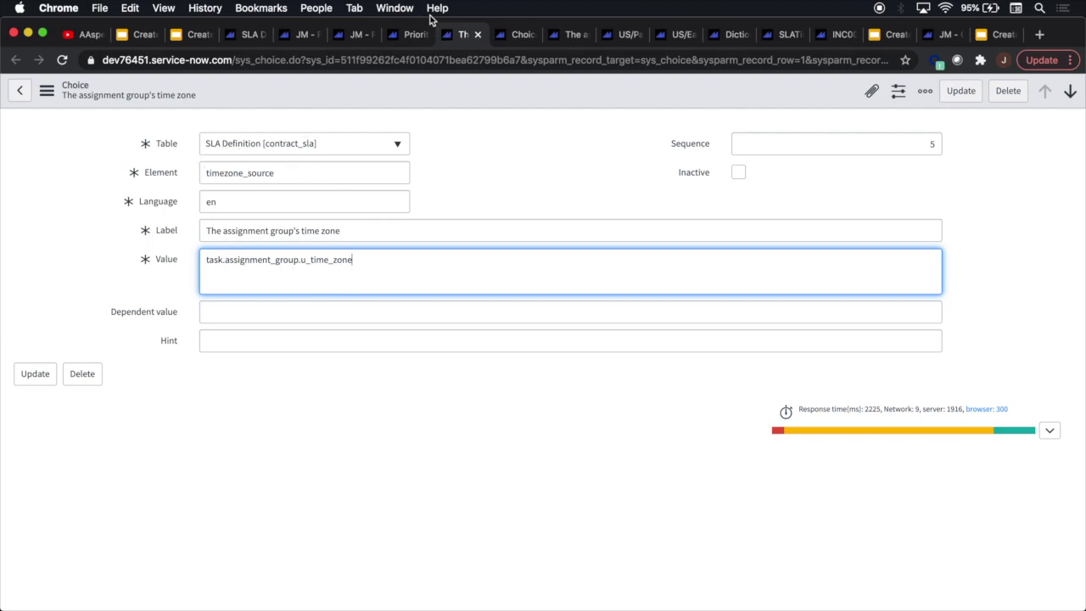
Show the choice list of the Timezone source field from the "Priority 5 response (40 hours)" SLA definition and inspect the assignment group entry's value
{"action": "left_click", "coordinate": [406, 34]}
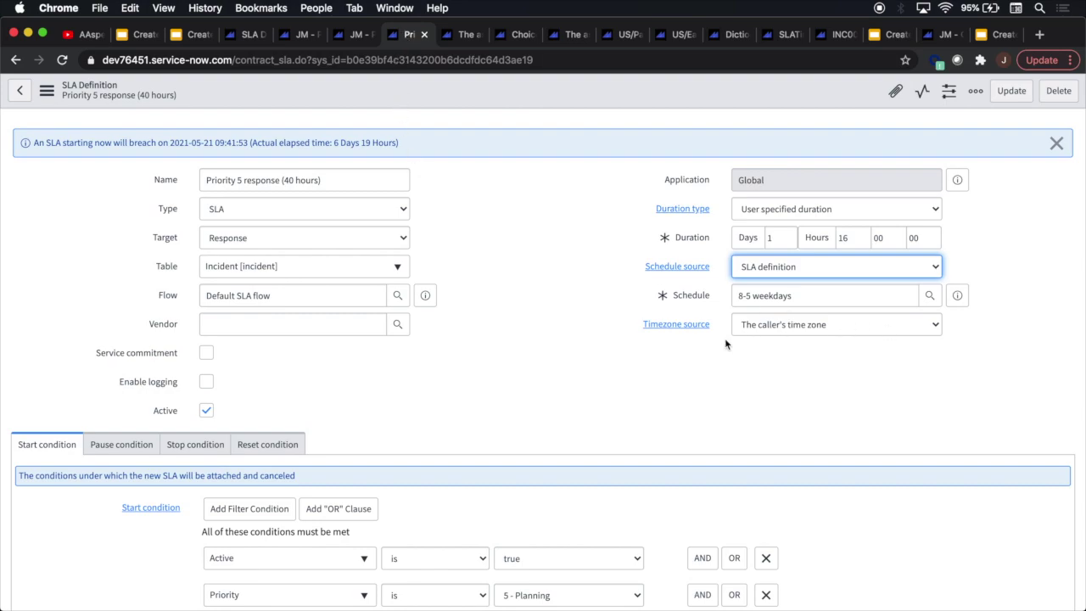
{"action": "right_click", "coordinate": [678, 327]}
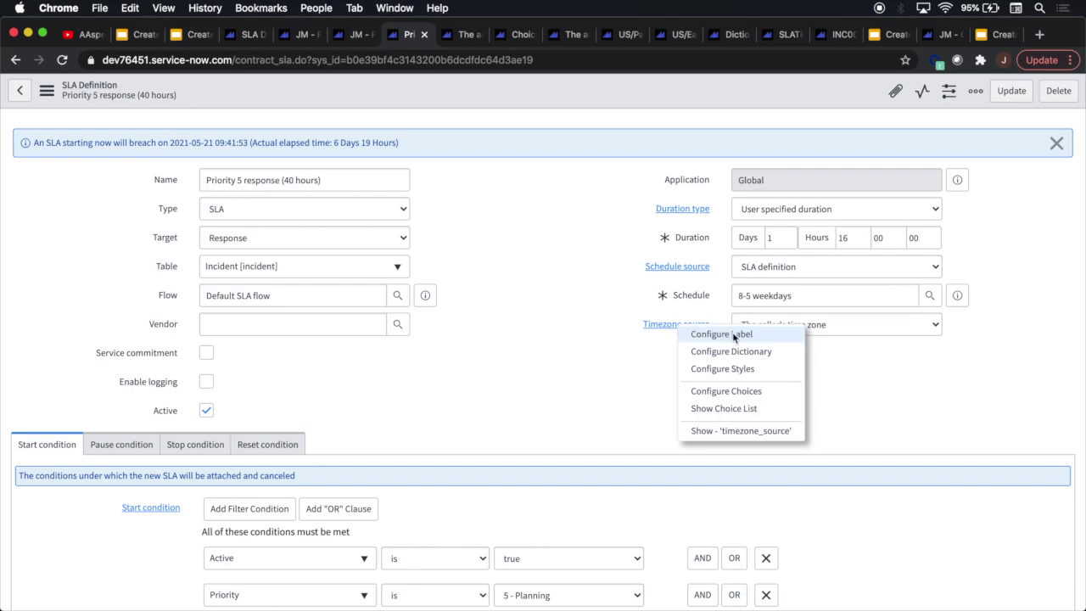
{"action": "left_click", "coordinate": [727, 409]}
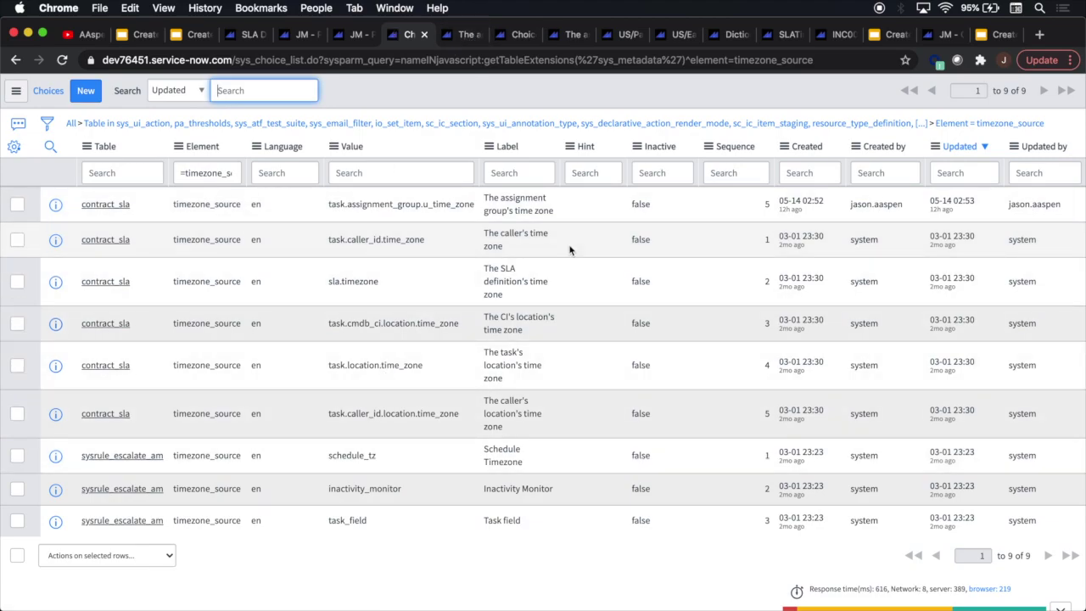
{"action": "left_click", "coordinate": [399, 214]}
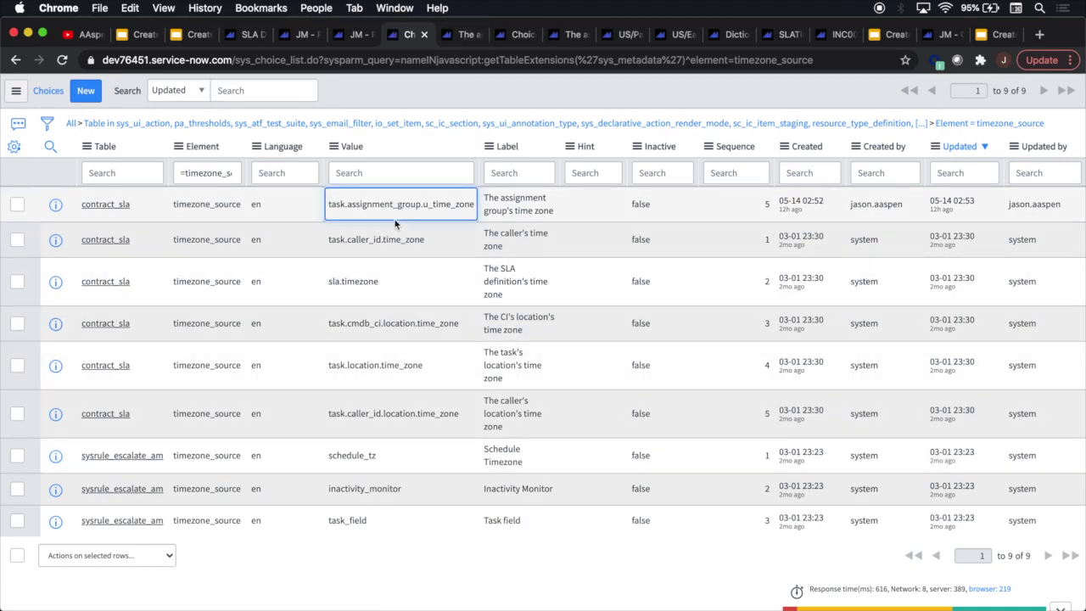
Examine the custom field part of the Value in the choice record "The assignment group's time zone"
{"action": "left_click", "coordinate": [464, 38]}
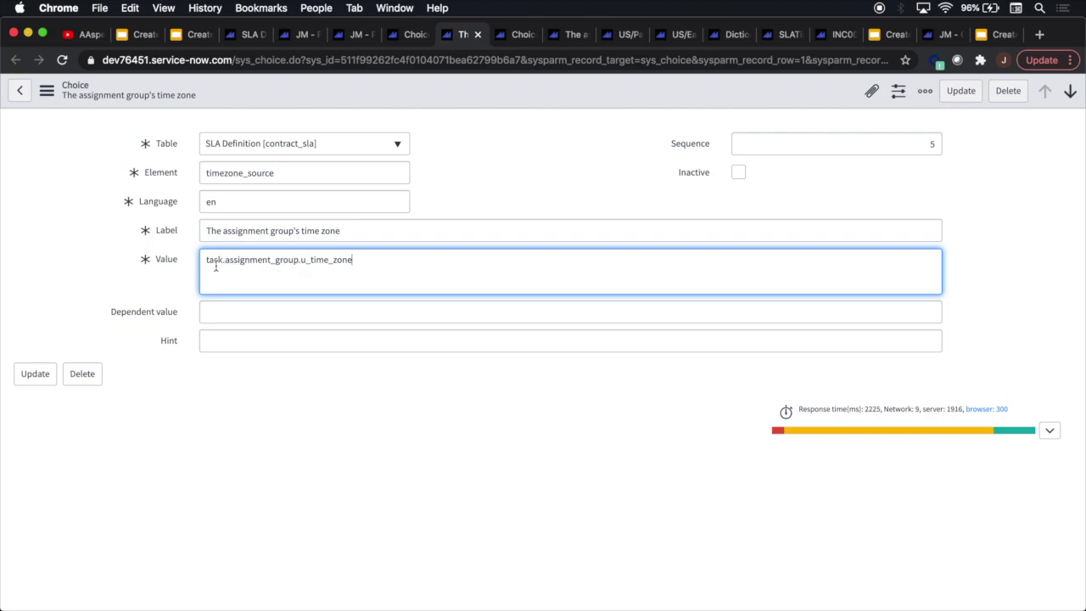
{"action": "left_click_drag", "start_coordinate": [302, 258], "coordinate": [375, 256]}
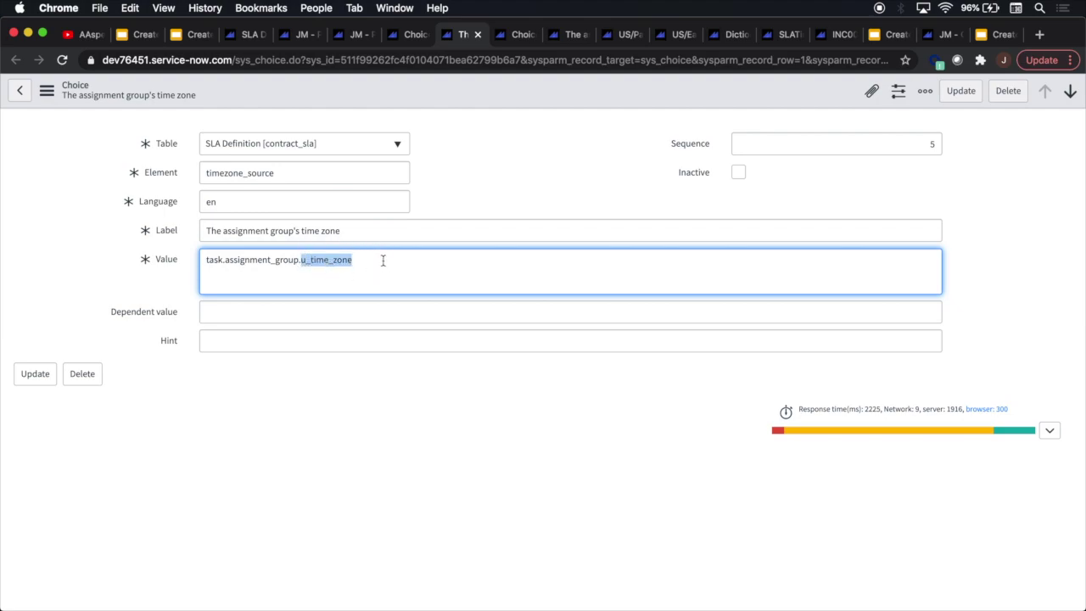
{"action": "left_click", "coordinate": [382, 260]}
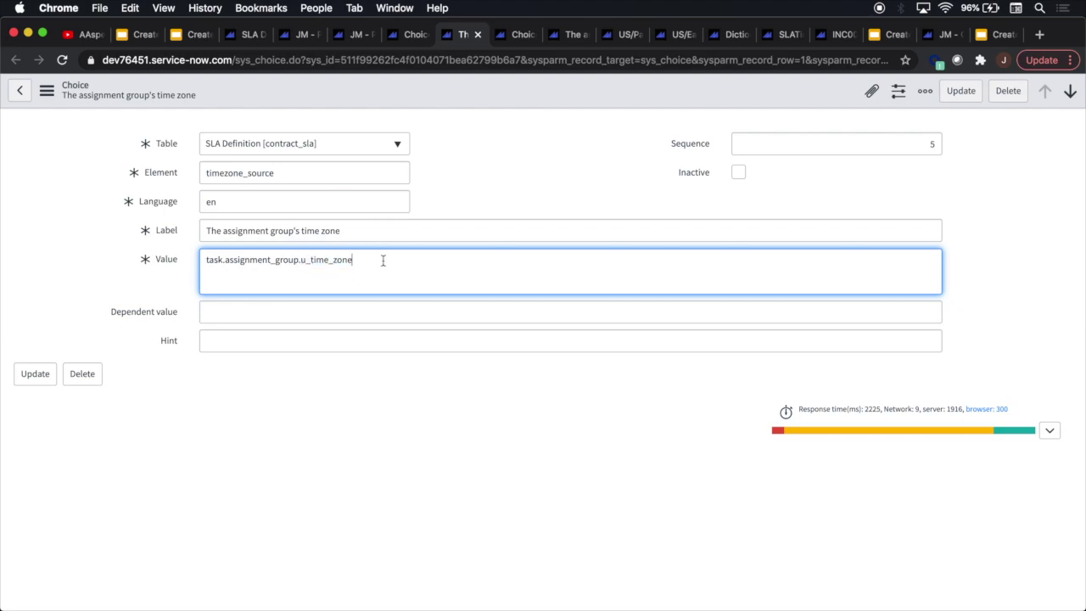
Examine the active choices whose element starts with time_zone, comparing their tables, values and labels
{"action": "left_click", "coordinate": [517, 35]}
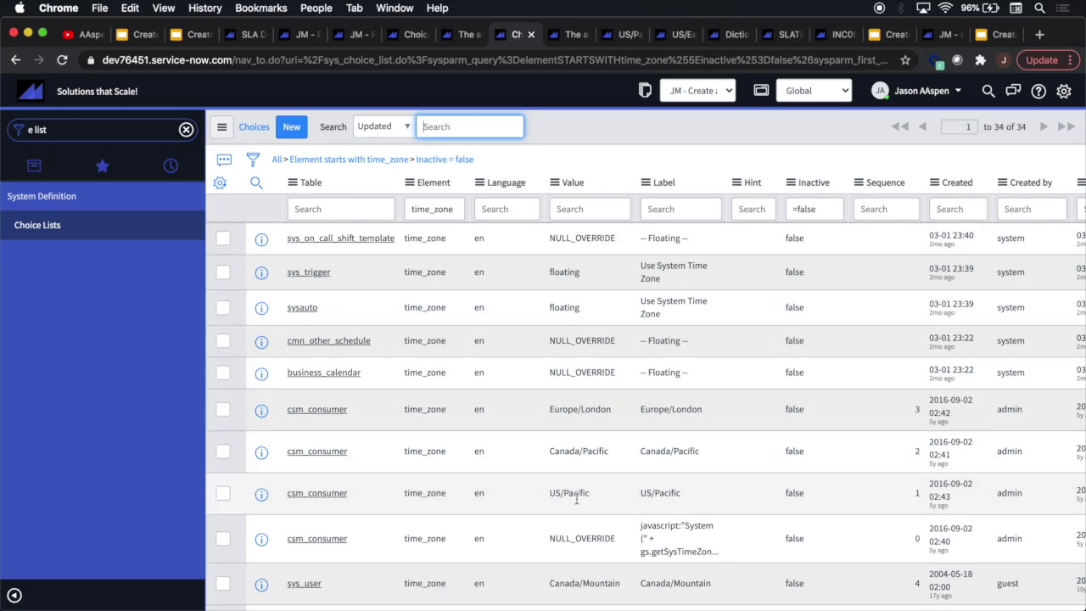
{"action": "scroll", "coordinate": [576, 500], "scroll_direction": "down", "scroll_amount": 5}
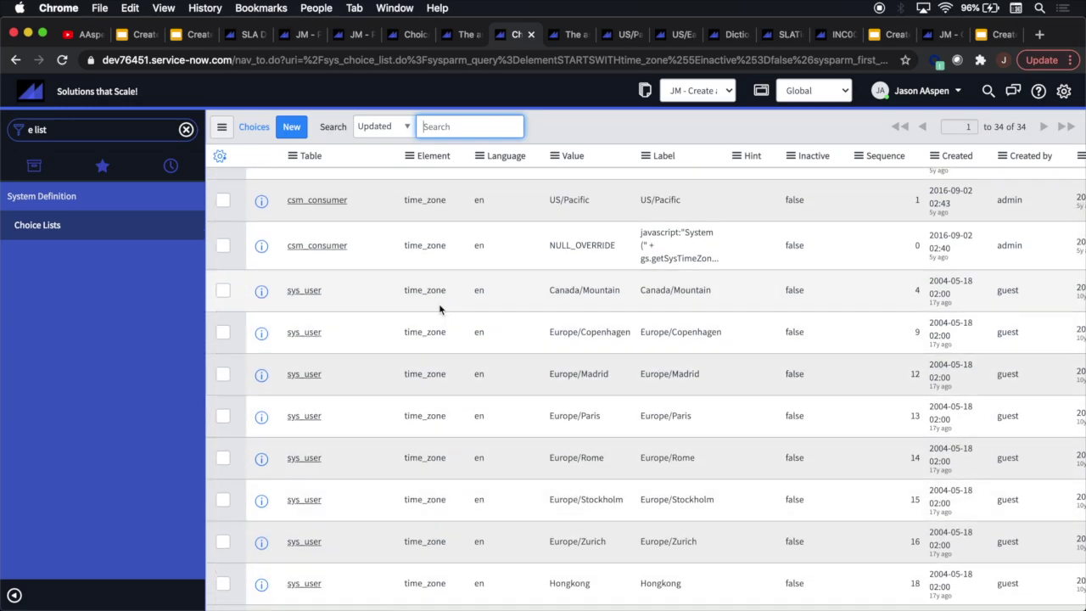
{"action": "scroll", "coordinate": [438, 308], "scroll_direction": "up", "scroll_amount": 5}
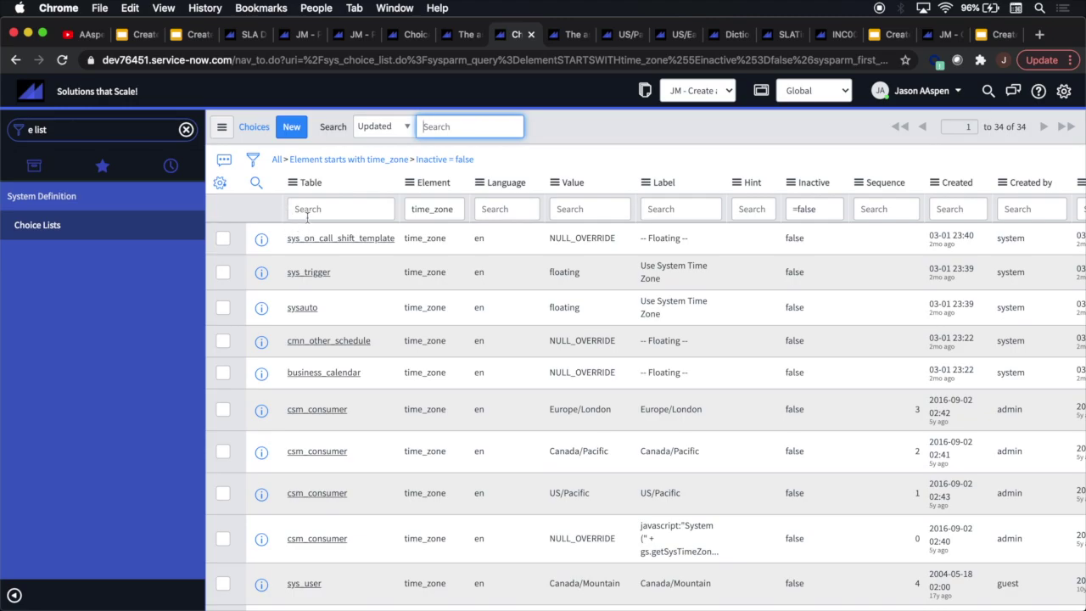
{"action": "scroll", "coordinate": [327, 477], "scroll_direction": "down", "scroll_amount": 3}
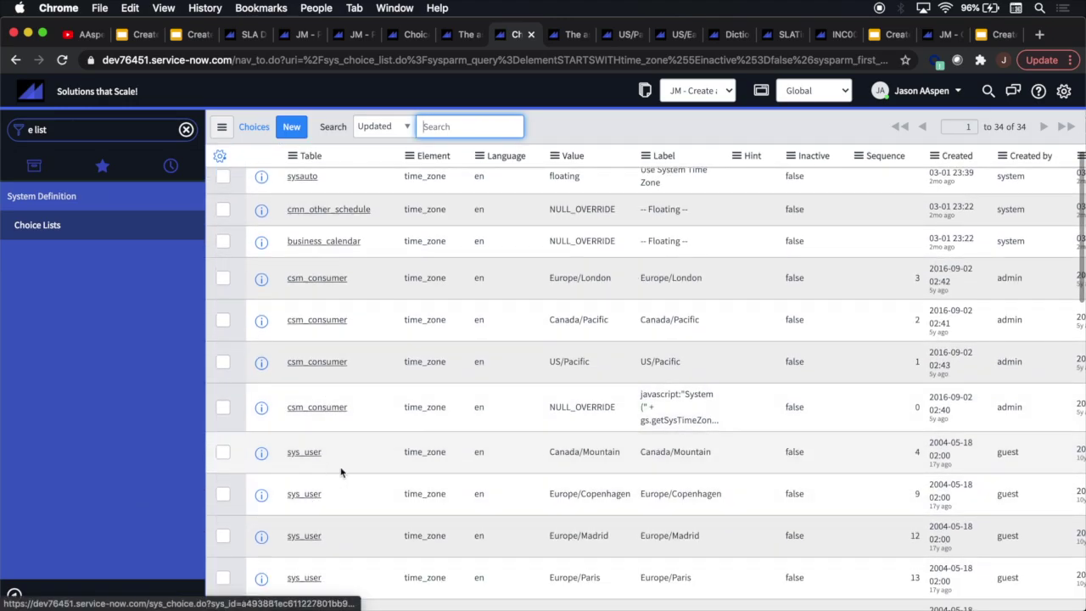
{"action": "scroll", "coordinate": [388, 438], "scroll_direction": "up", "scroll_amount": 3}
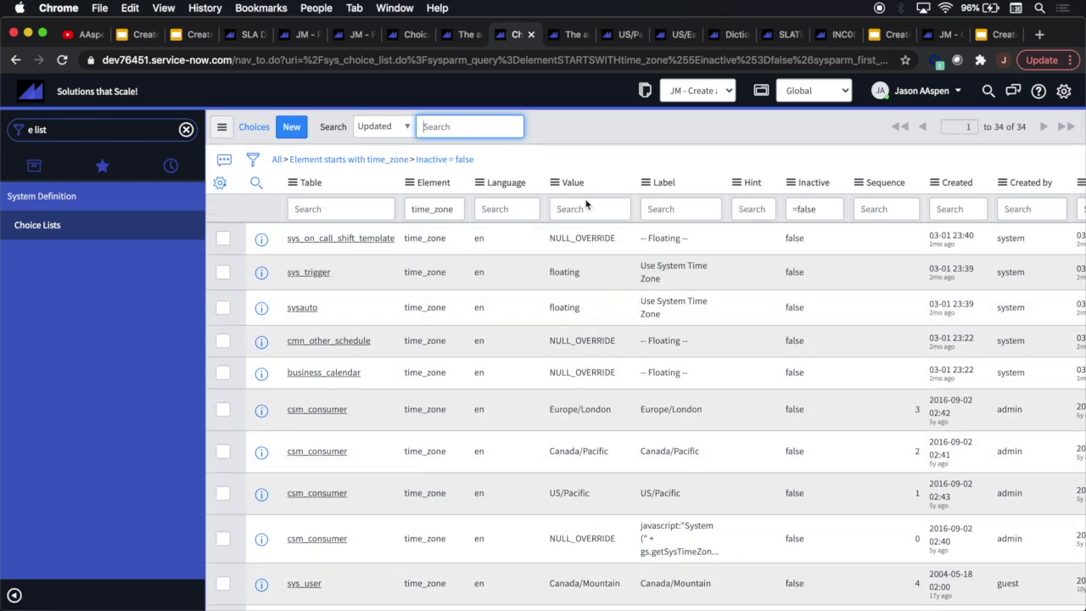
{"action": "scroll", "coordinate": [603, 309], "scroll_direction": "down", "scroll_amount": 1}
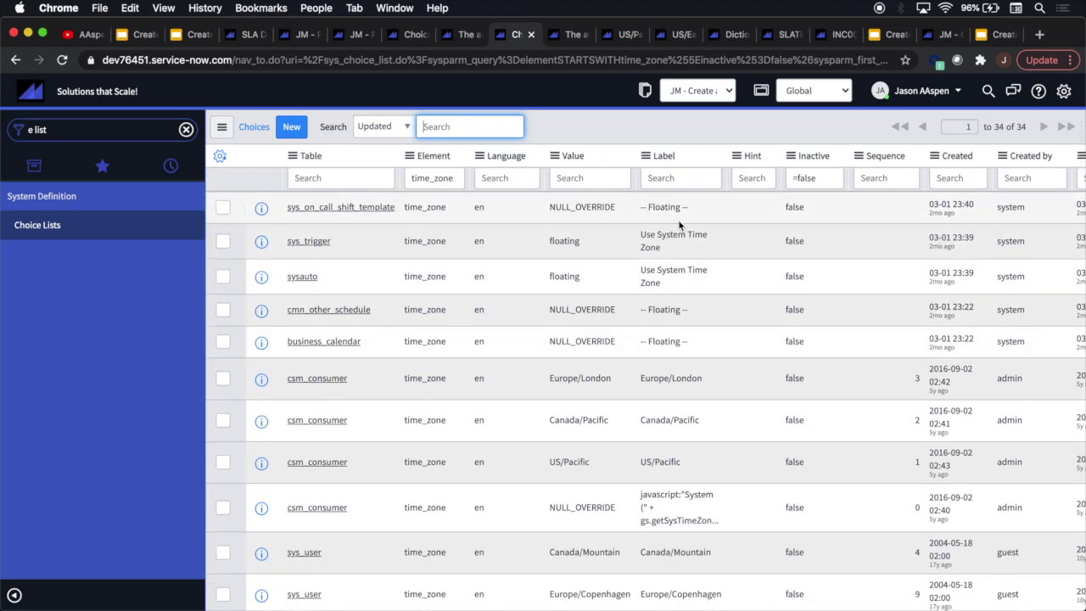
{"action": "scroll", "coordinate": [678, 373], "scroll_direction": "down", "scroll_amount": 5}
{"action": "scroll", "coordinate": [678, 364], "scroll_direction": "down", "scroll_amount": 1}
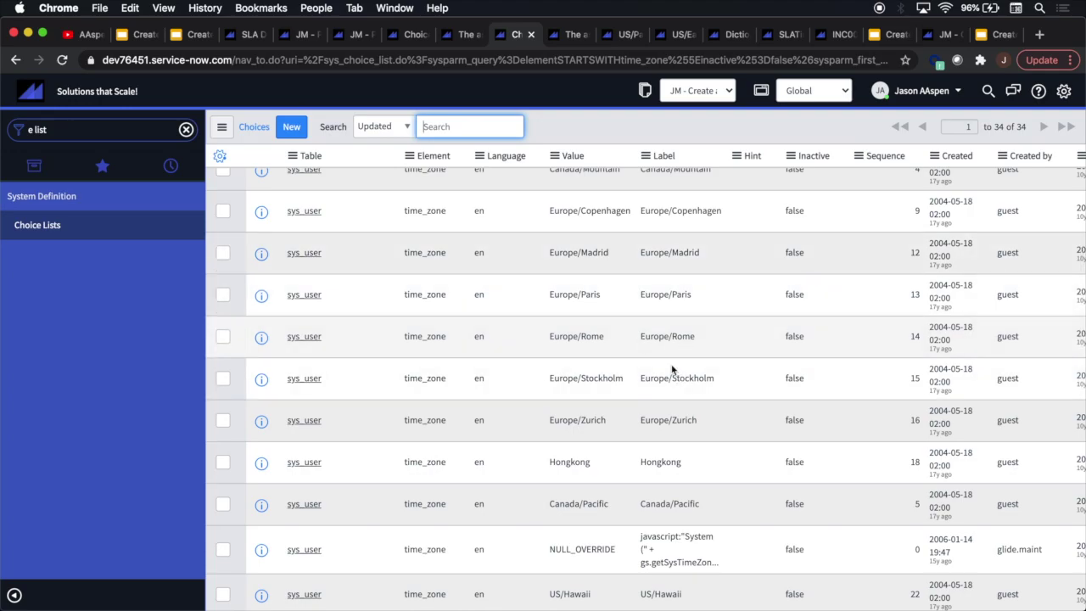
{"action": "scroll", "coordinate": [705, 356], "scroll_direction": "down", "scroll_amount": 3}
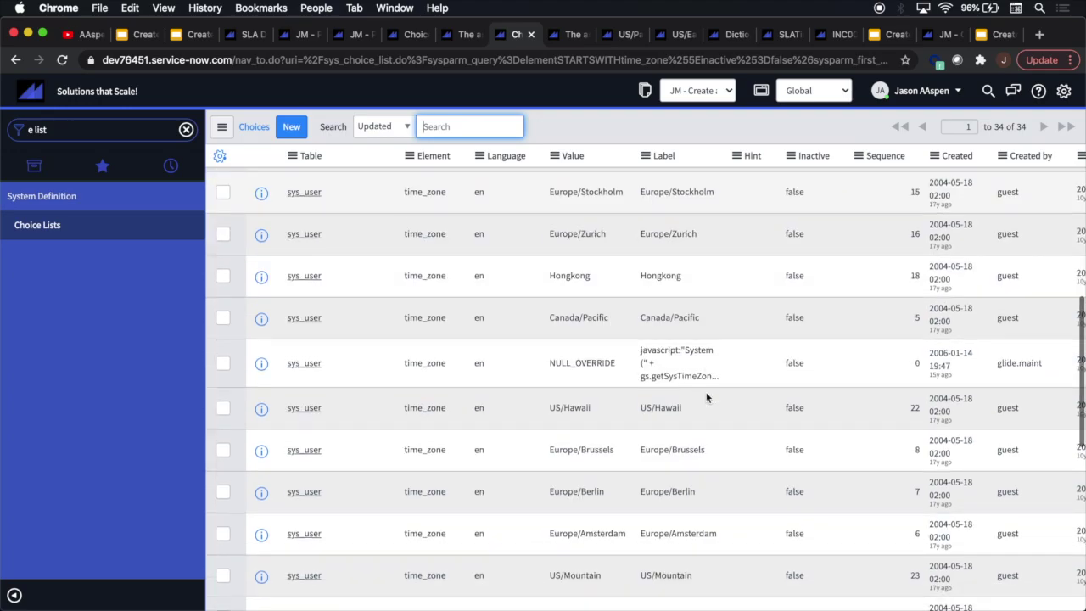
{"action": "scroll", "coordinate": [707, 397], "scroll_direction": "down", "scroll_amount": 2}
{"action": "scroll", "coordinate": [707, 397], "scroll_direction": "up", "scroll_amount": 10}
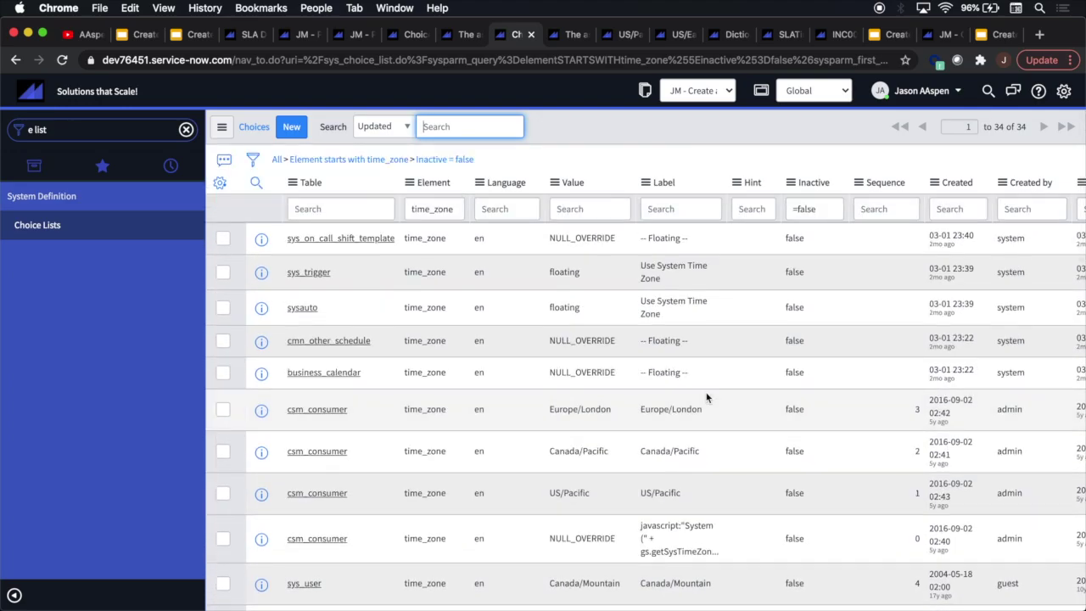
View the US/Pacific choice record for the Group table, and clear all filter conditions from the Choices list
{"action": "left_click", "coordinate": [68, 132]}
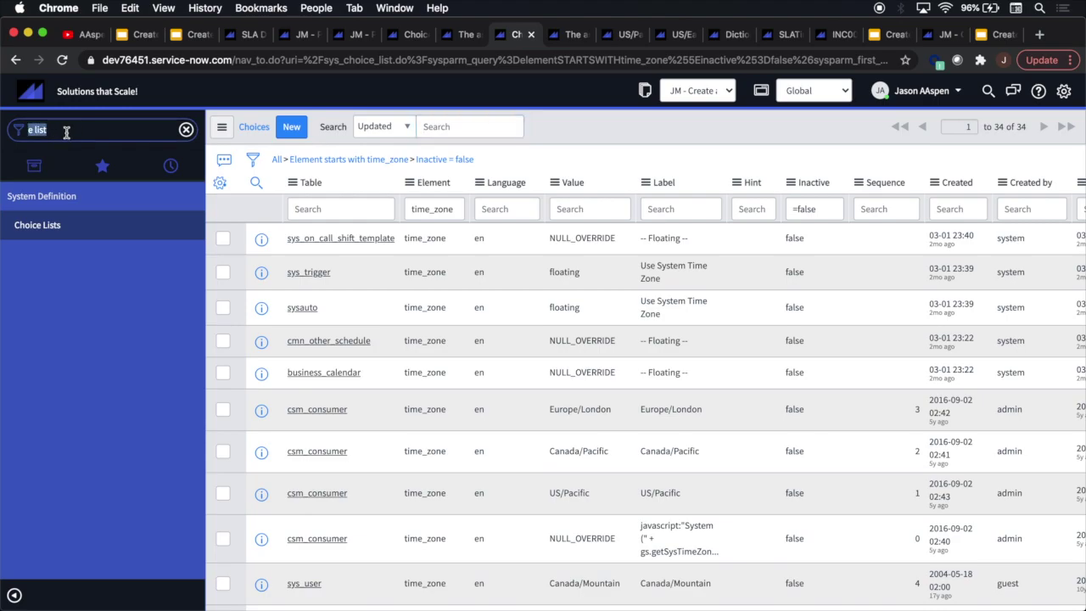
{"action": "left_click", "coordinate": [54, 131]}
{"action": "left_click", "coordinate": [628, 34]}
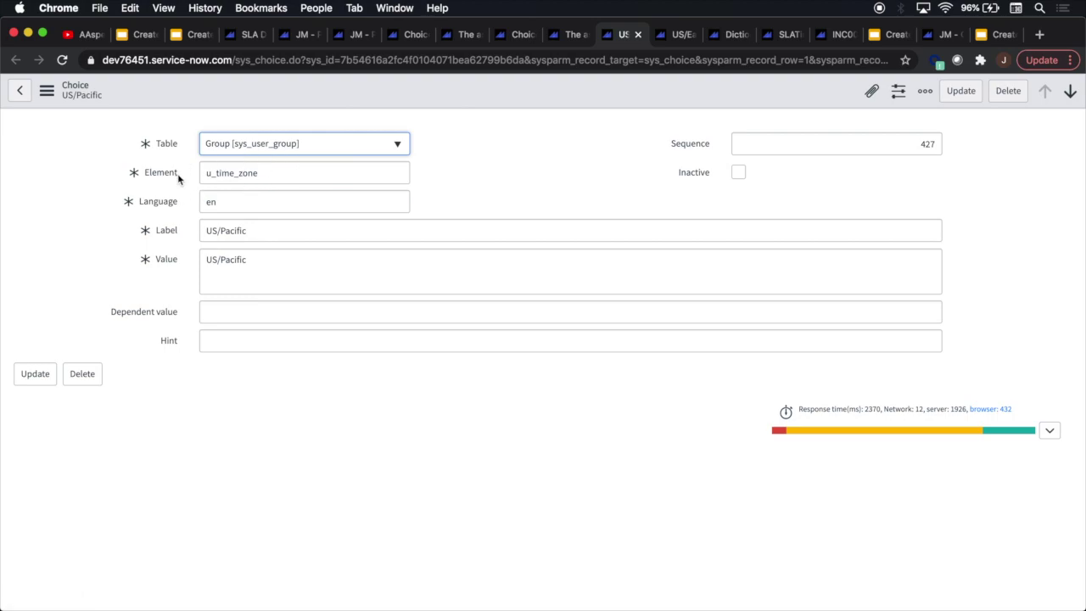
{"action": "left_click", "coordinate": [515, 39]}
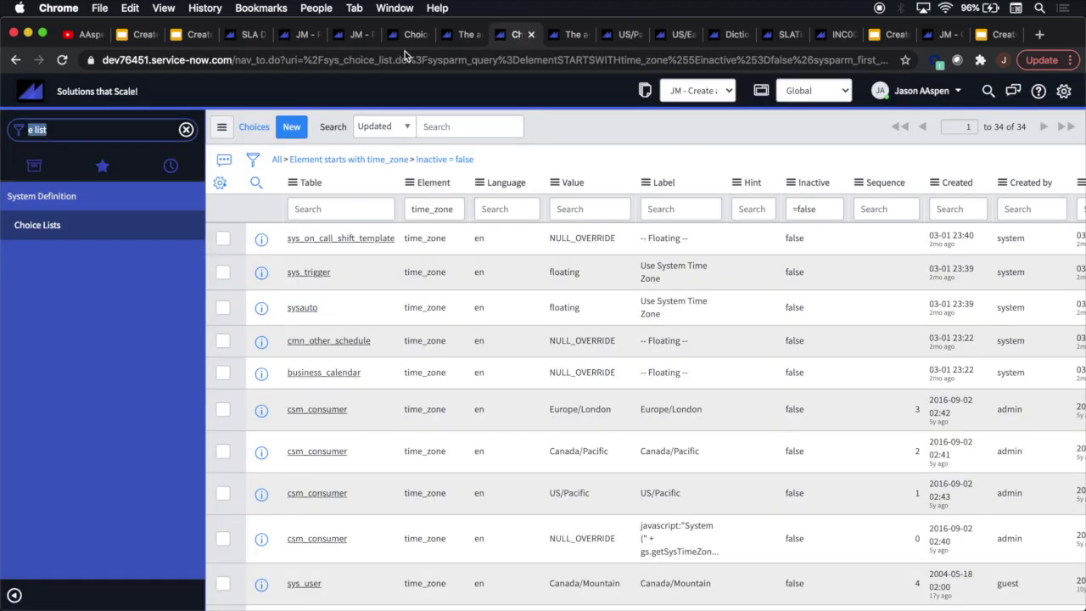
{"action": "left_click", "coordinate": [319, 210]}
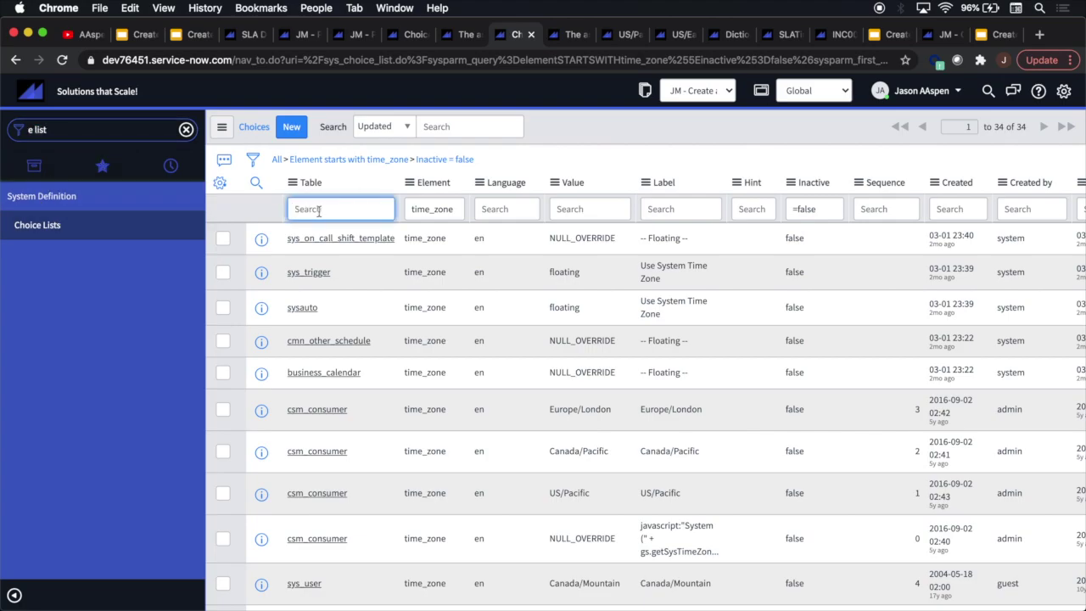
{"action": "left_click", "coordinate": [276, 161]}
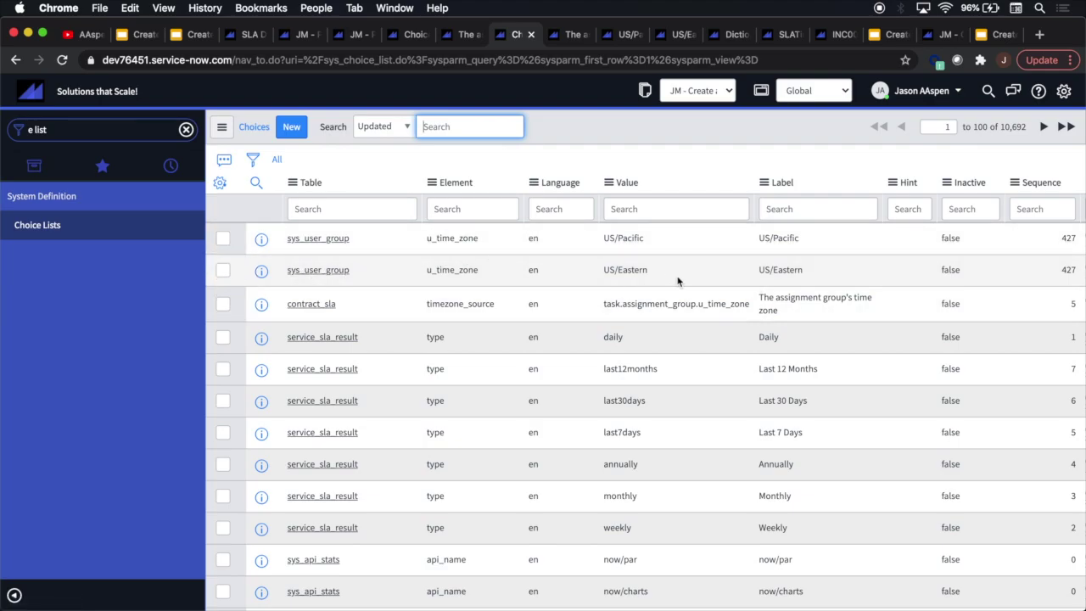
Review the choice records for the assignment group's time zone, US/Pacific and US/Eastern
{"action": "left_click", "coordinate": [573, 38]}
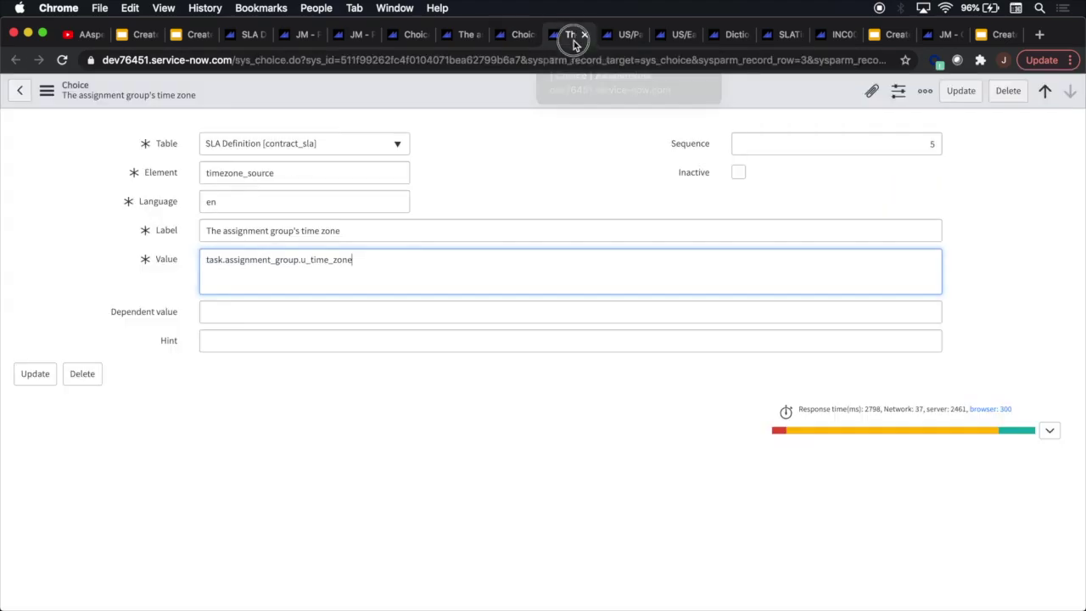
{"action": "left_click", "coordinate": [625, 38]}
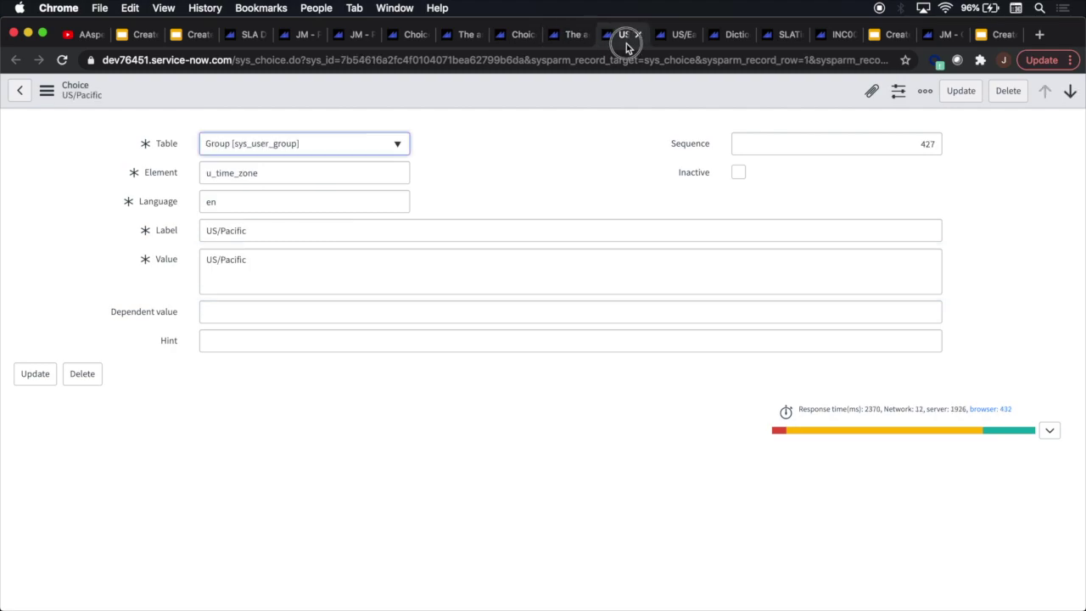
{"action": "left_click", "coordinate": [684, 40]}
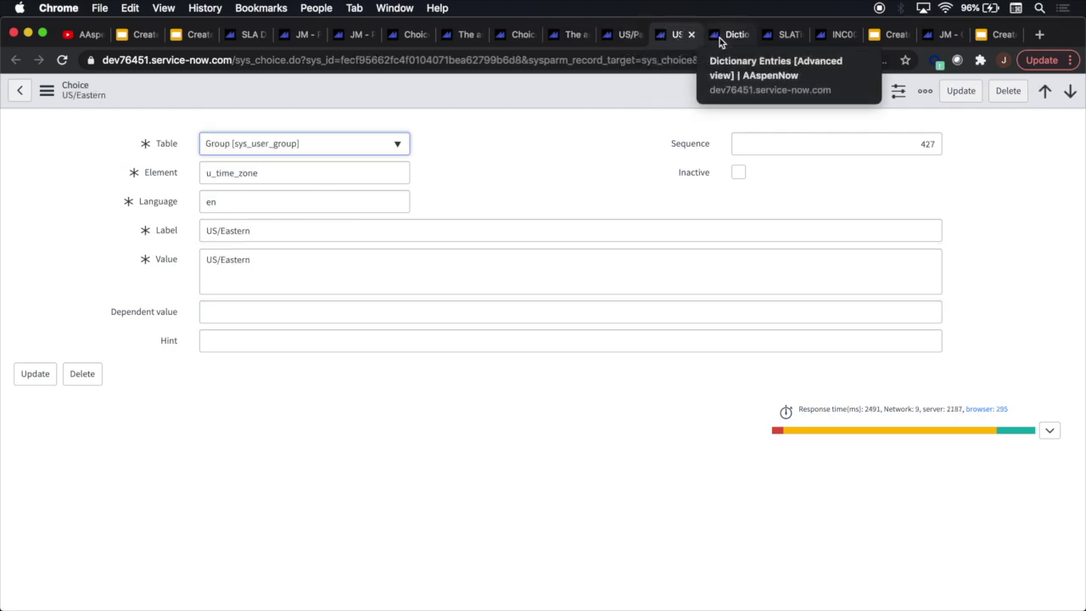
Open the dictionary entry for the u_time_zone column on the Group [sys_user_group] table
{"action": "left_click", "coordinate": [720, 38]}
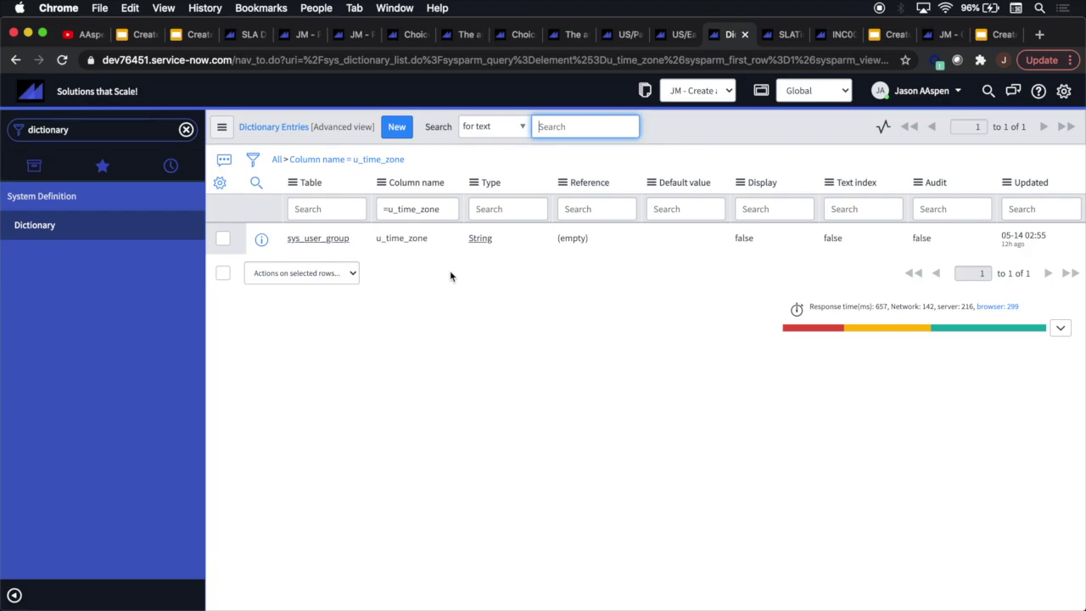
{"action": "left_click", "coordinate": [307, 243]}
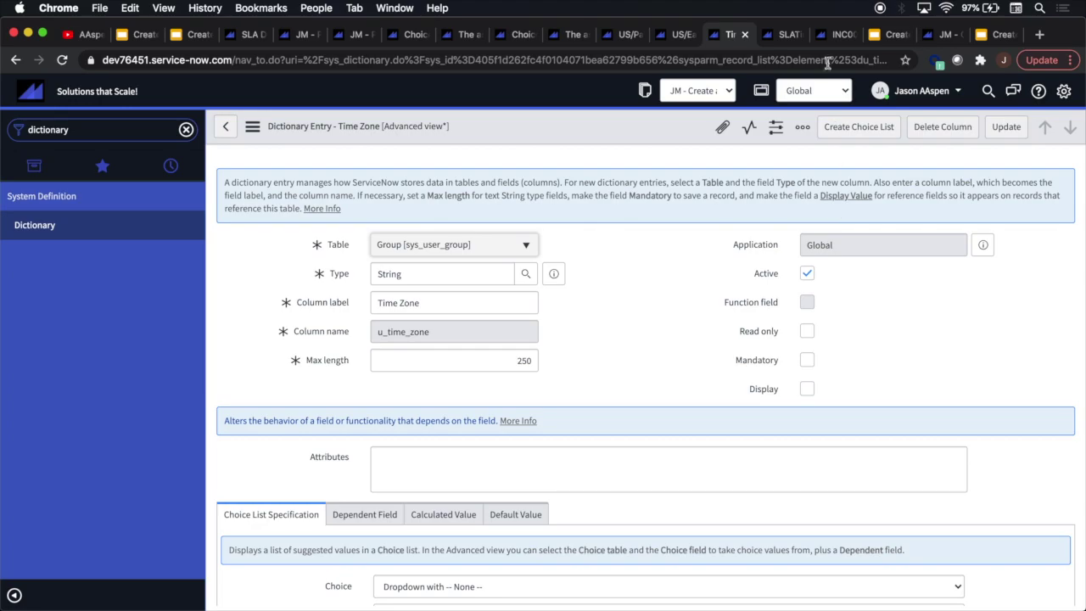
View the Impact dropdown's choices on the test incident as an example of a choice field
{"action": "left_click", "coordinate": [827, 34]}
{"action": "scroll", "coordinate": [824, 279], "scroll_direction": "up", "scroll_amount": 10}
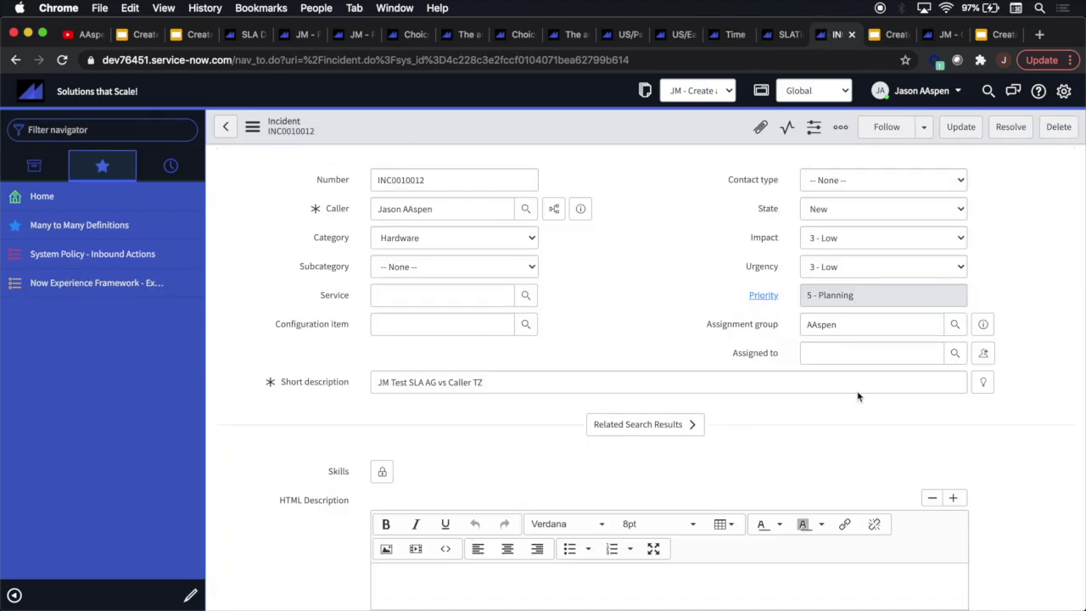
{"action": "left_click", "coordinate": [848, 240]}
{"action": "left_click", "coordinate": [849, 238]}
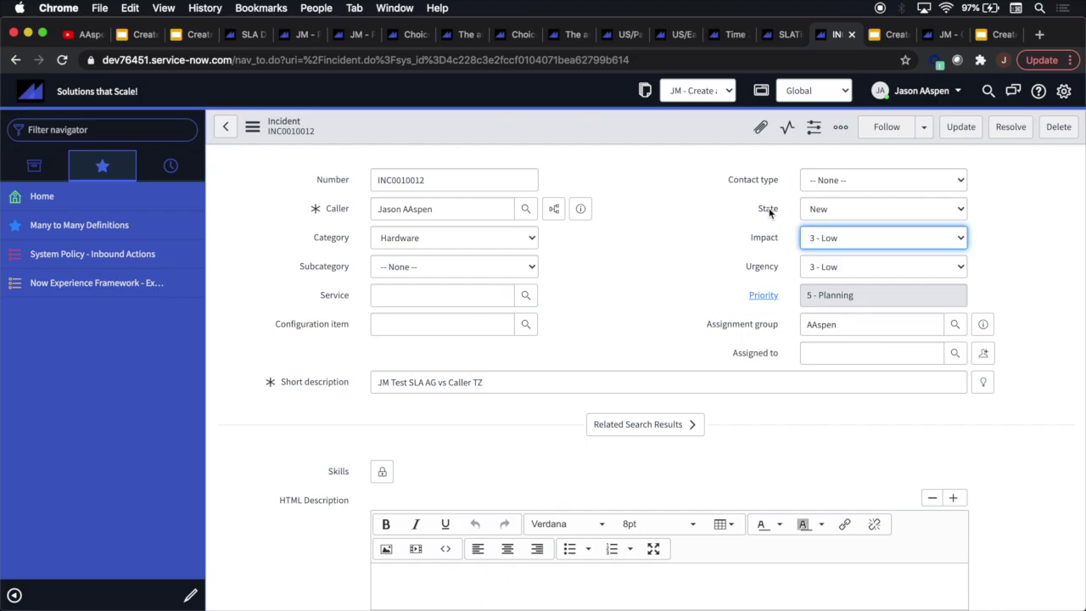
Examine the Choice options in the Time Zone dictionary entry's choice list specification, comparing them with the incident's dropdown fields
{"action": "left_click", "coordinate": [721, 34]}
{"action": "scroll", "coordinate": [290, 413], "scroll_direction": "down", "scroll_amount": 3}
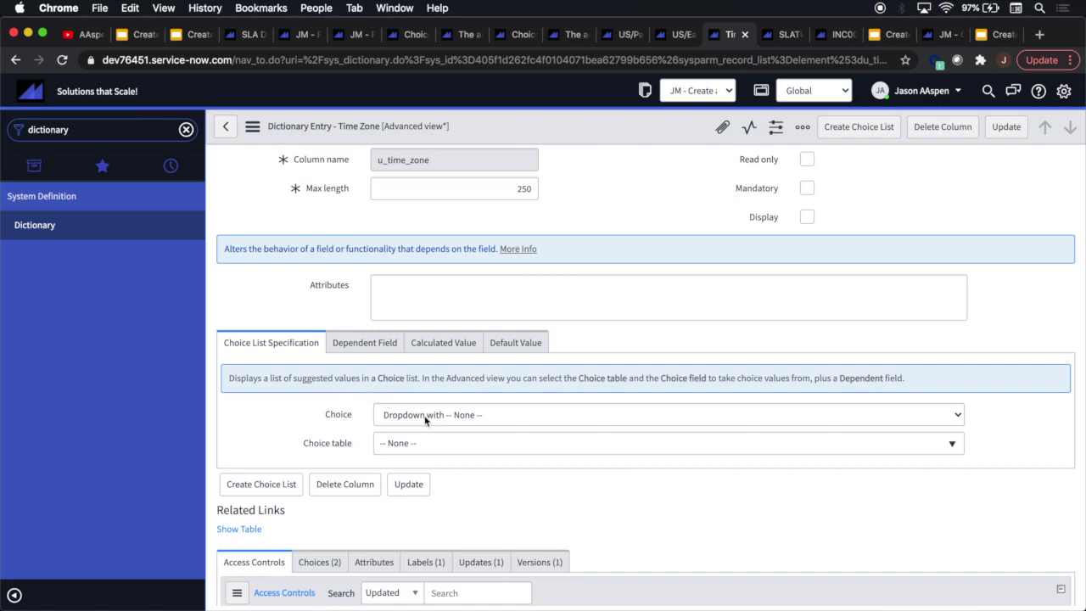
{"action": "left_click", "coordinate": [474, 415]}
{"action": "left_click", "coordinate": [472, 414]}
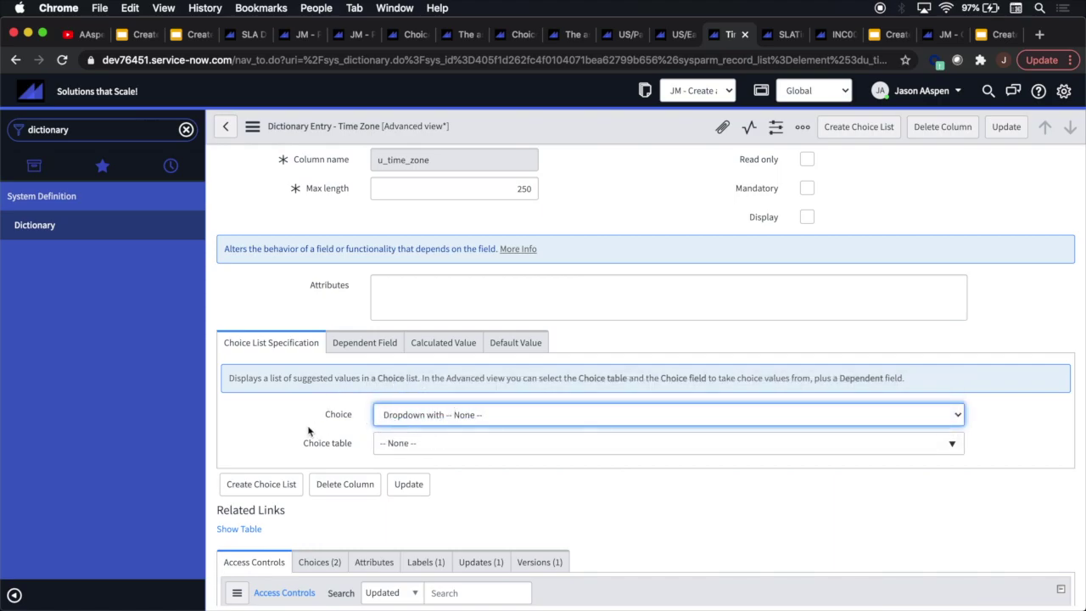
{"action": "left_click", "coordinate": [828, 37]}
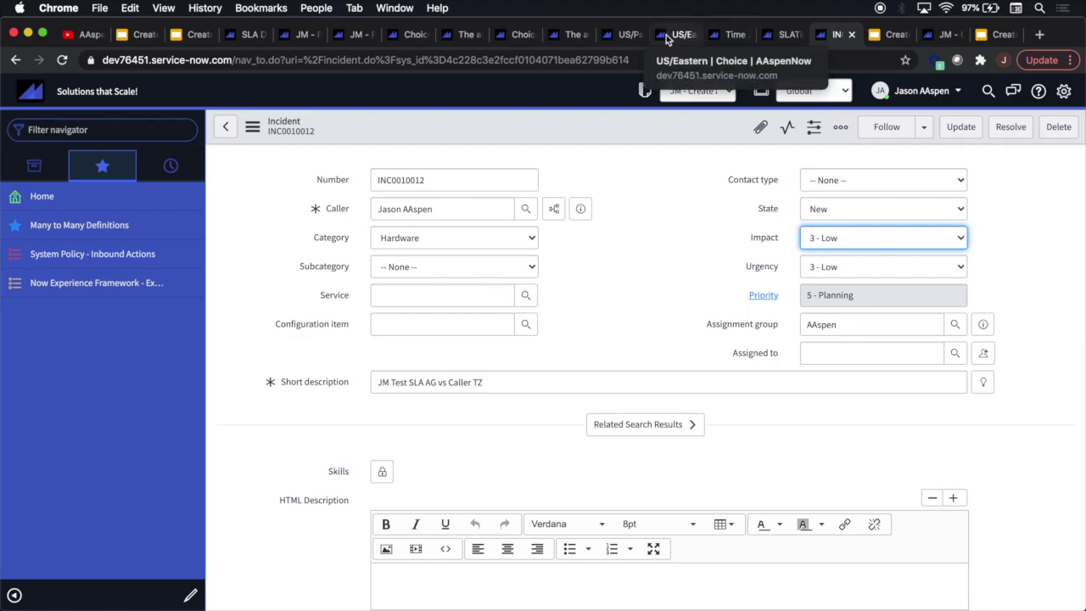
{"action": "left_click", "coordinate": [727, 38]}
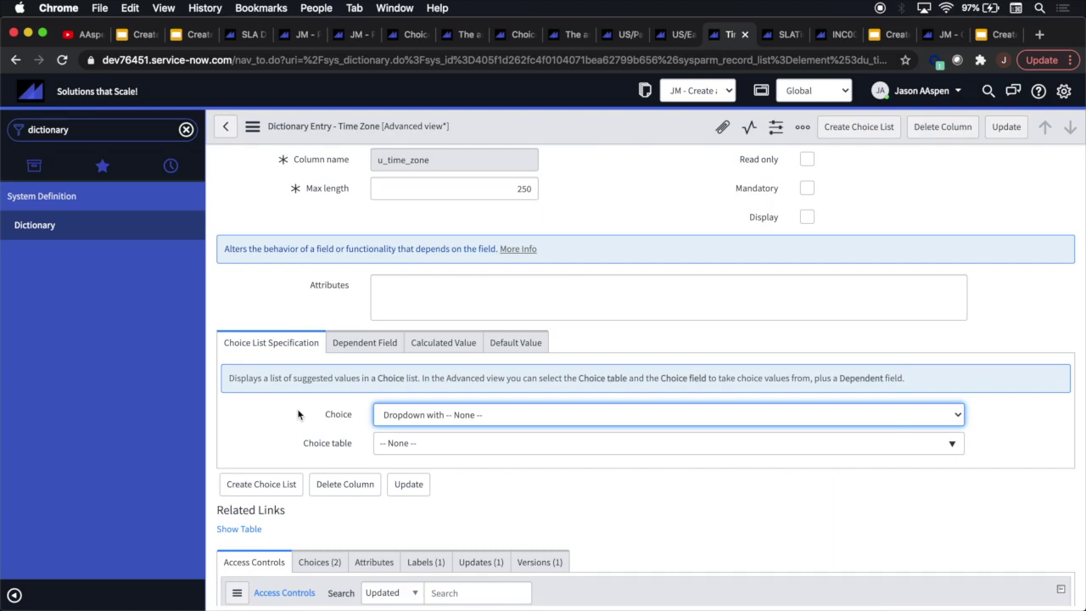
Show the choices related to the Time Zone dictionary entry and review their labels, values and table
{"action": "scroll", "coordinate": [298, 414], "scroll_direction": "down", "scroll_amount": 3}
{"action": "left_click", "coordinate": [318, 425]}
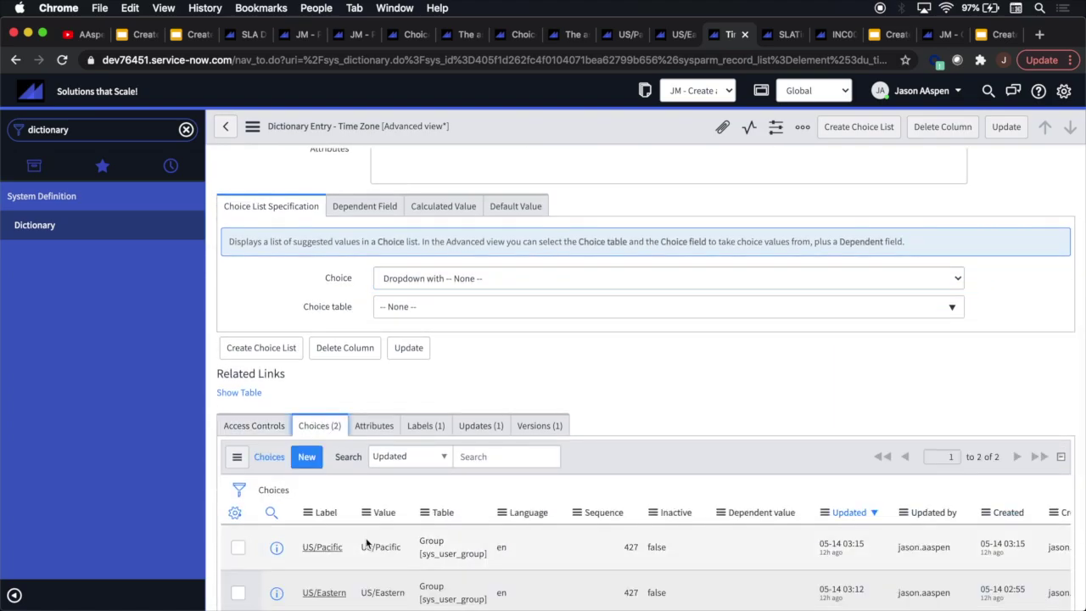
{"action": "scroll", "coordinate": [366, 543], "scroll_direction": "down", "scroll_amount": 2}
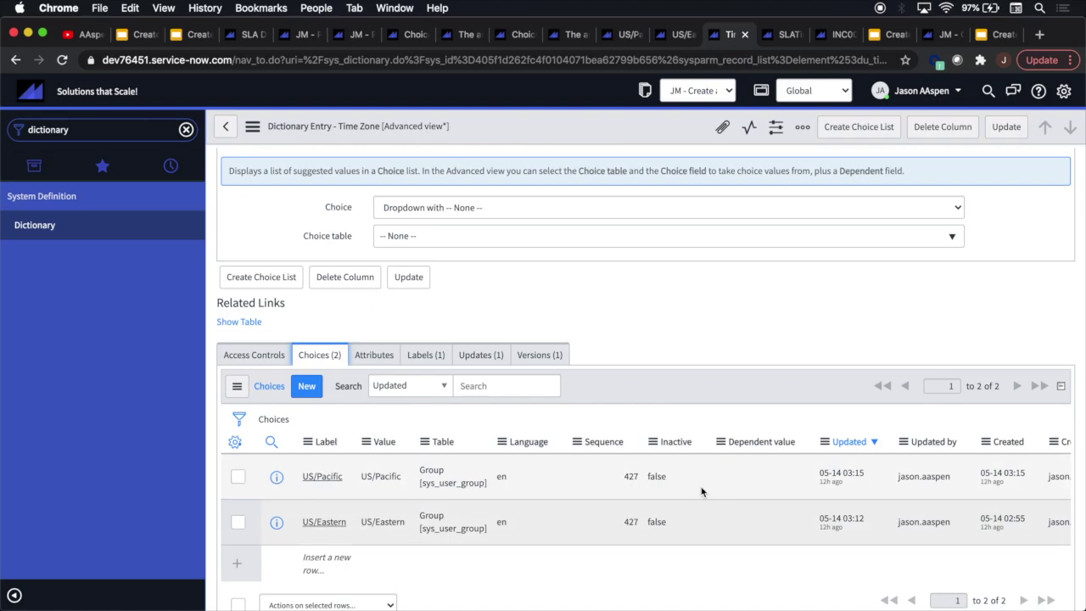
{"action": "scroll", "coordinate": [698, 489], "scroll_direction": "up", "scroll_amount": 5}
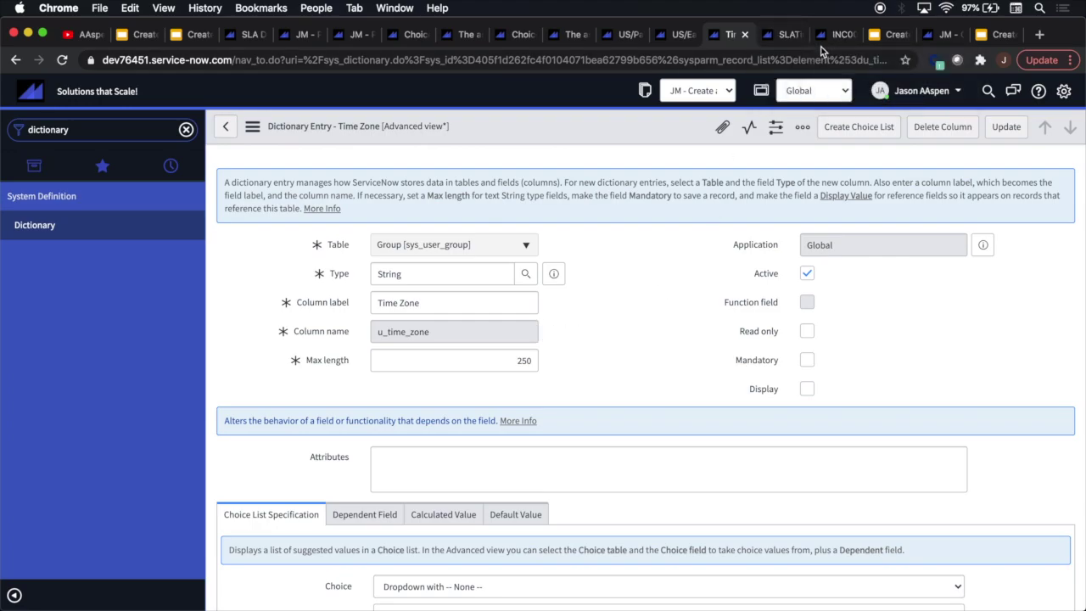
Open the list of groups by entering sys_user_group.list as the navigator filter
{"action": "double_click", "coordinate": [78, 129]}
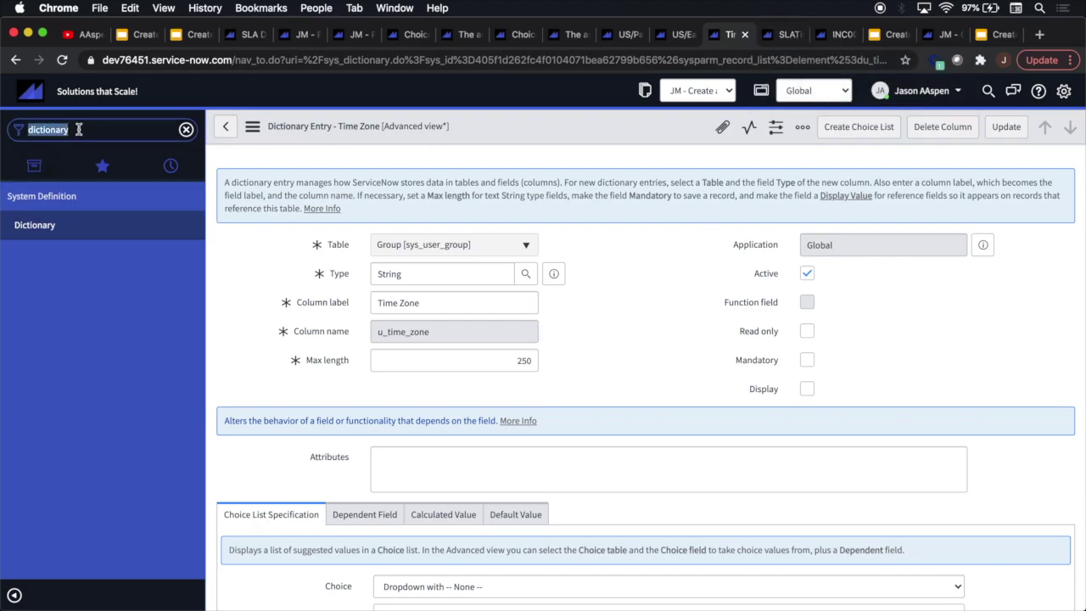
{"action": "type", "text": "sys_user"}
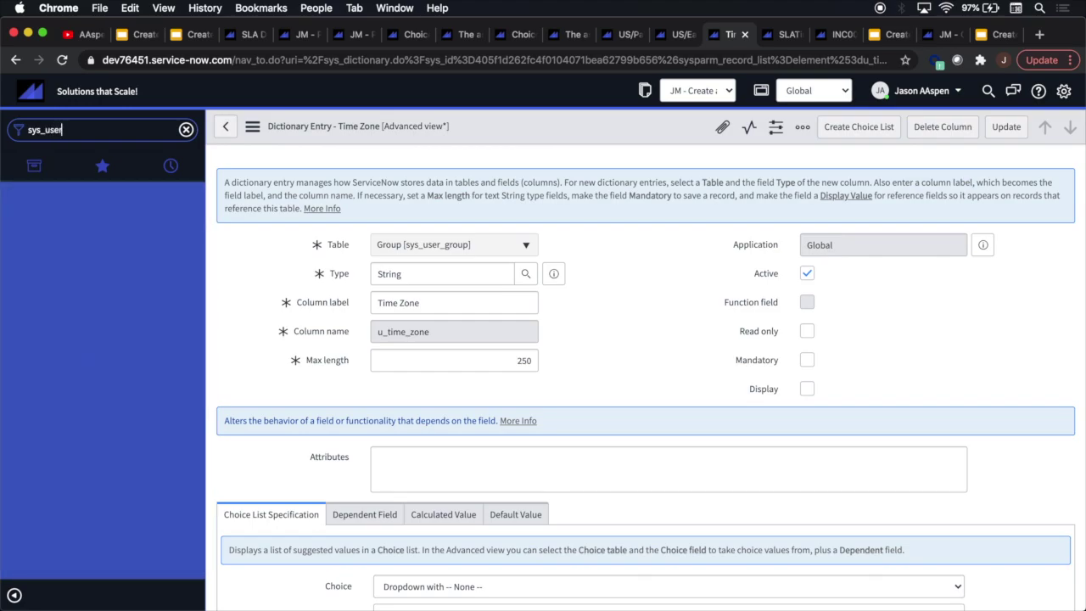
{"action": "type", "text": "_group.list"}
{"action": "key", "text": "Return"}
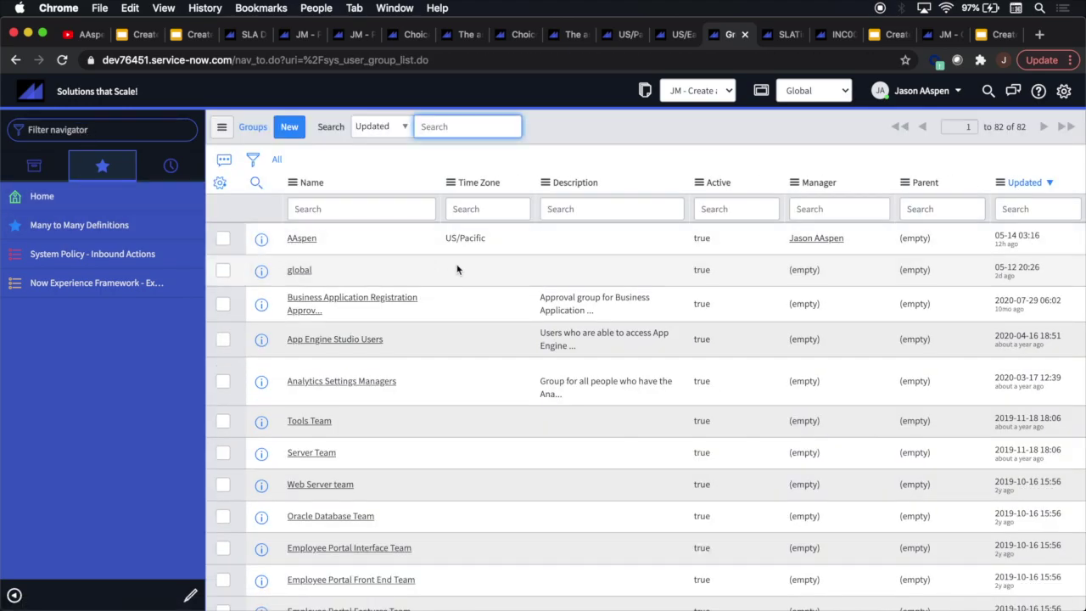
Examine the Time Zone value of the AAspen group and look through the other groups in the list
{"action": "left_click", "coordinate": [498, 240]}
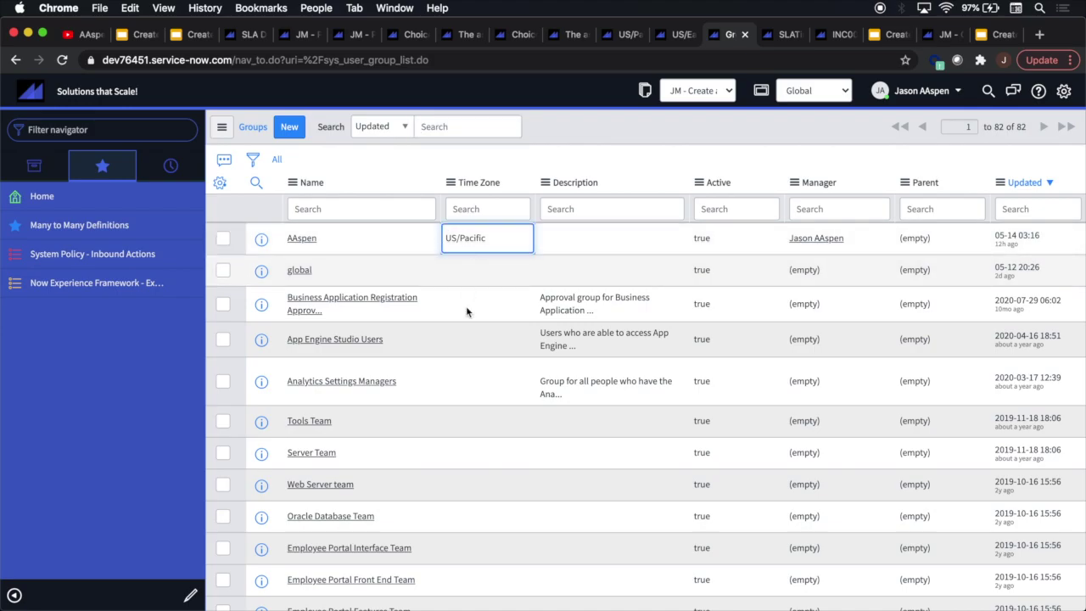
{"action": "scroll", "coordinate": [484, 509], "scroll_direction": "down", "scroll_amount": 2}
{"action": "scroll", "coordinate": [485, 509], "scroll_direction": "up", "scroll_amount": 2}
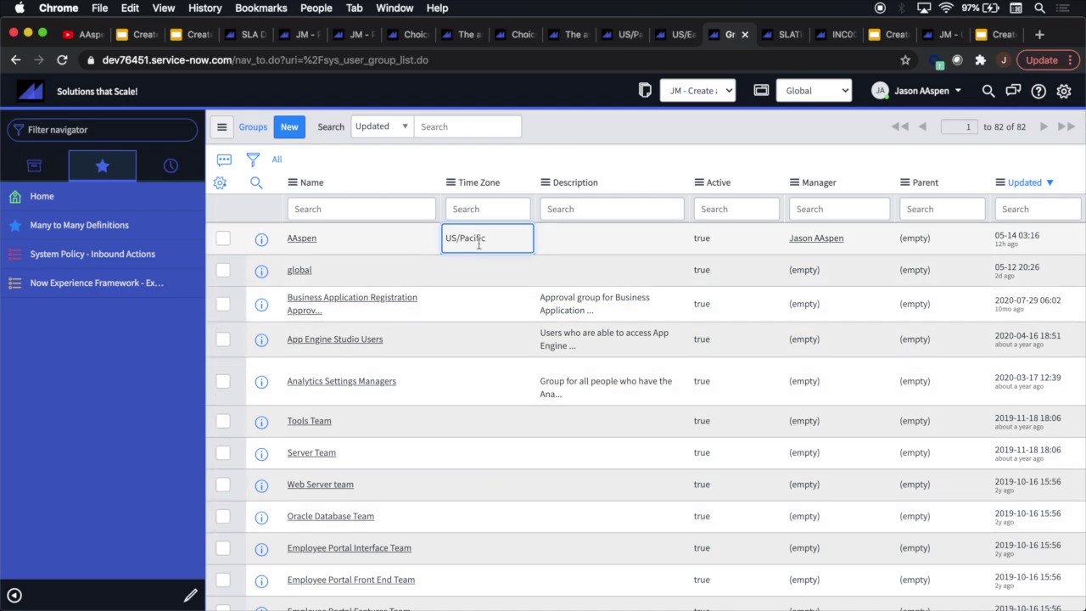
{"action": "scroll", "coordinate": [487, 572], "scroll_direction": "down", "scroll_amount": 5}
{"action": "scroll", "coordinate": [488, 575], "scroll_direction": "up", "scroll_amount": 3}
{"action": "scroll", "coordinate": [488, 574], "scroll_direction": "up", "scroll_amount": 3}
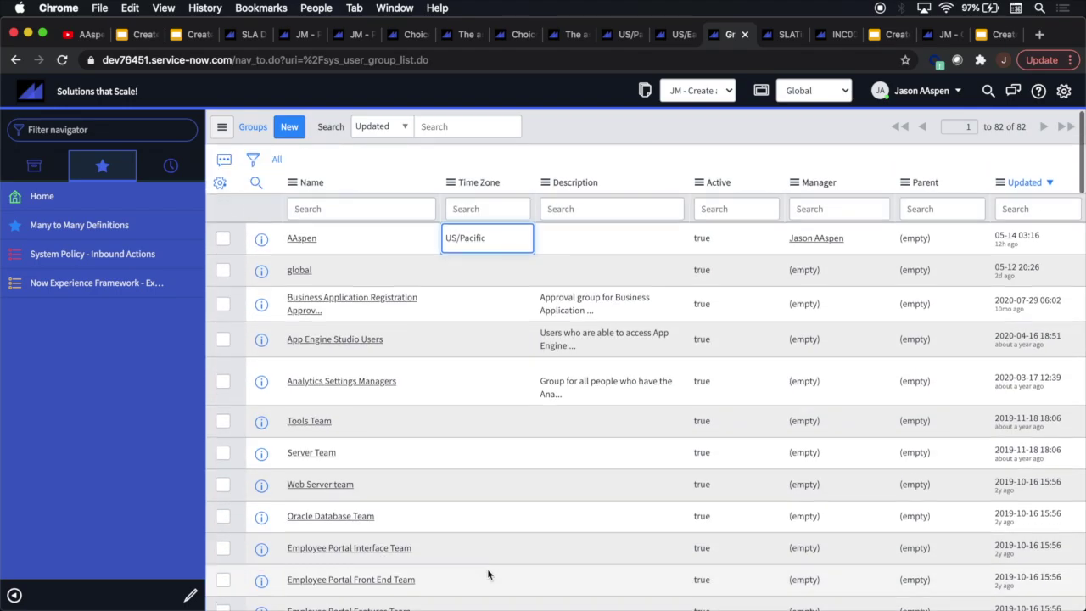
Switch to the SLATimezone script include and highlight the case and return lines for task.assignment_group.u_time_zone
{"action": "left_click", "coordinate": [779, 35]}
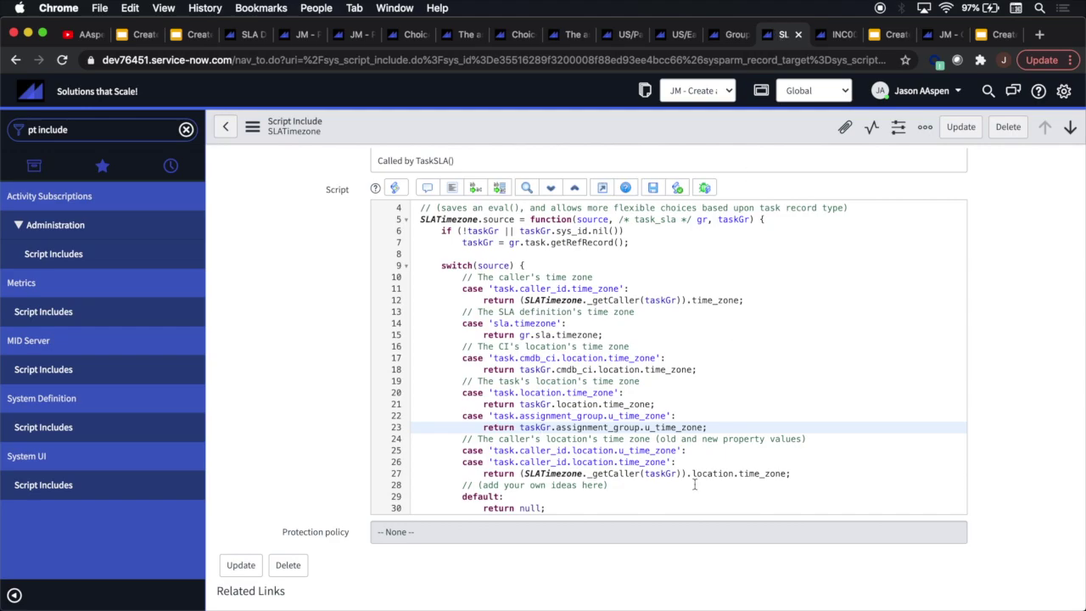
{"action": "left_click", "coordinate": [465, 416]}
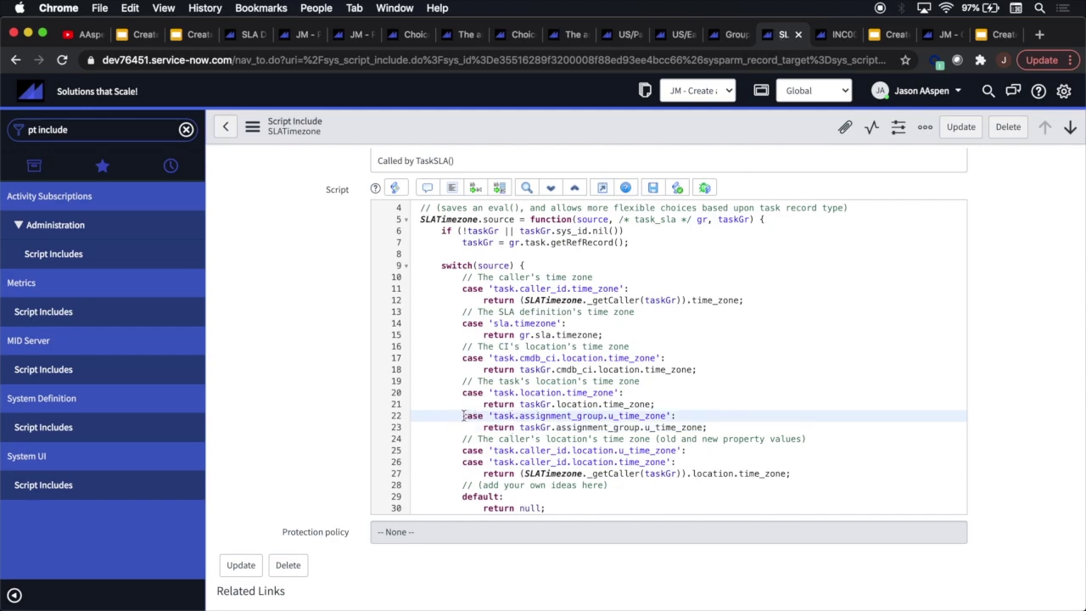
{"action": "left_click_drag", "start_coordinate": [465, 416], "coordinate": [722, 425]}
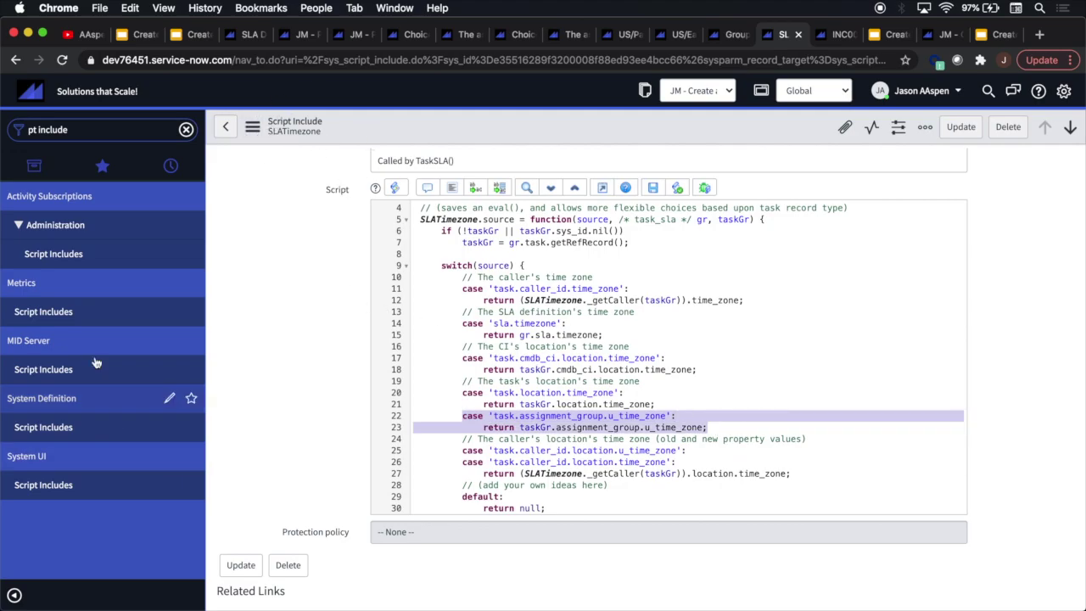
Reopen the SLATimezone script include from the System Definition script includes and highlight its two custom assignment group lines
{"action": "left_click", "coordinate": [72, 130]}
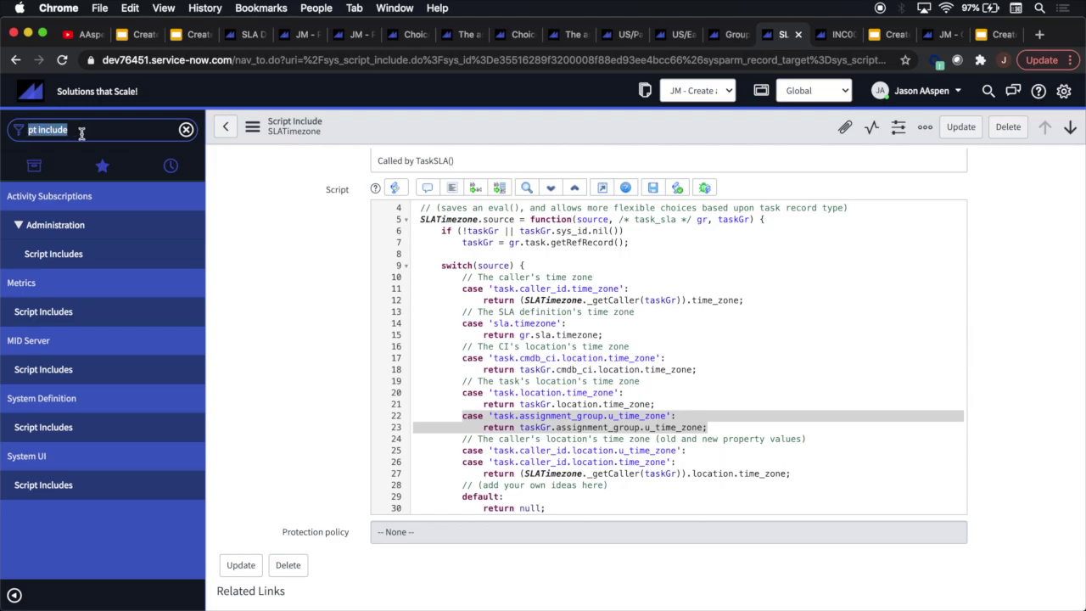
{"action": "left_click", "coordinate": [61, 428]}
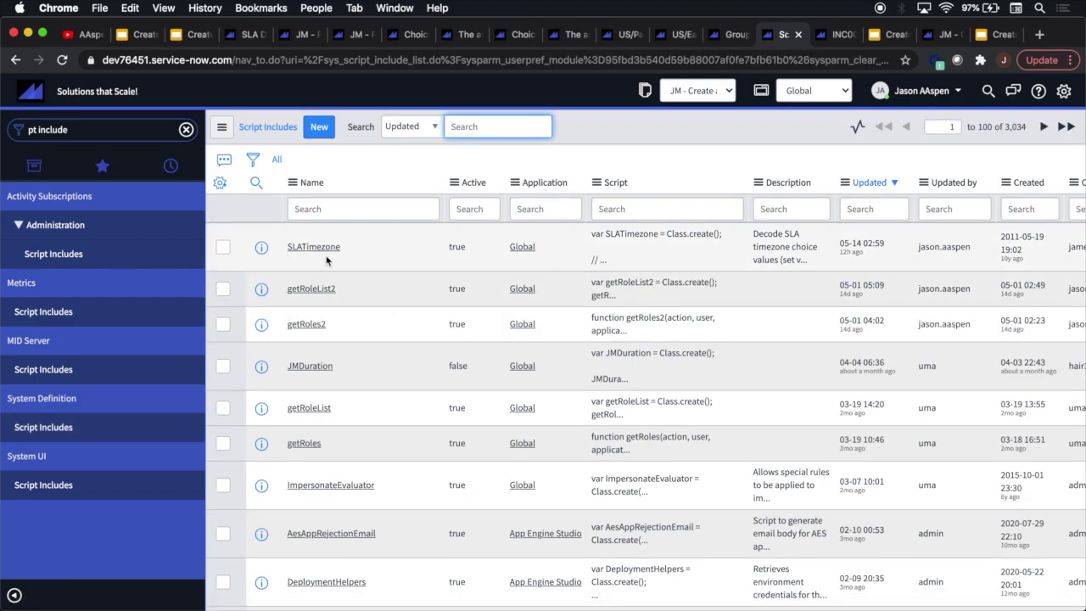
{"action": "left_click", "coordinate": [313, 248]}
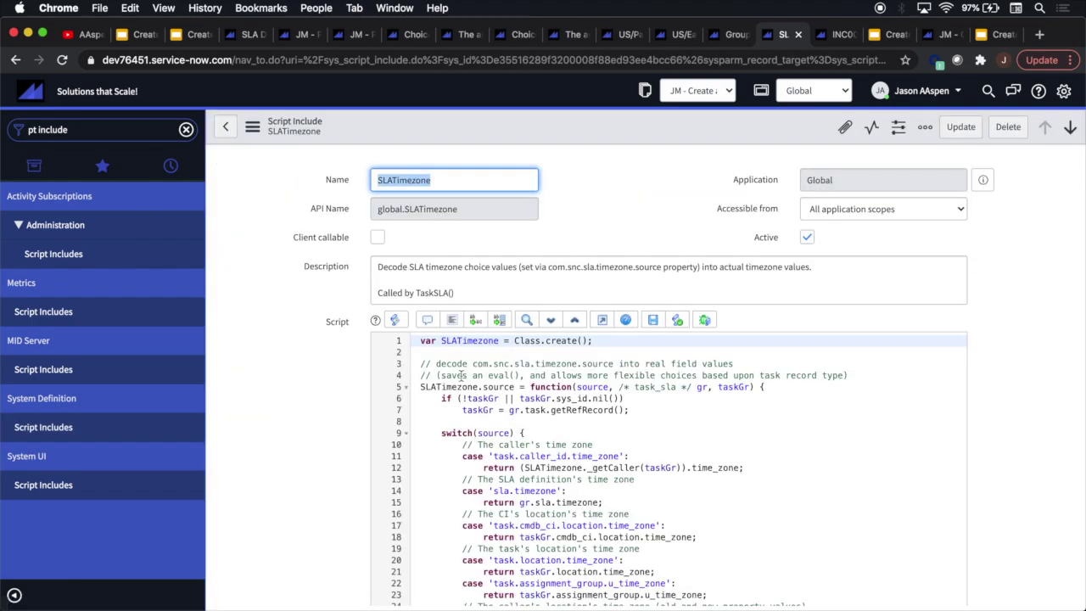
{"action": "scroll", "coordinate": [343, 456], "scroll_direction": "down", "scroll_amount": 3}
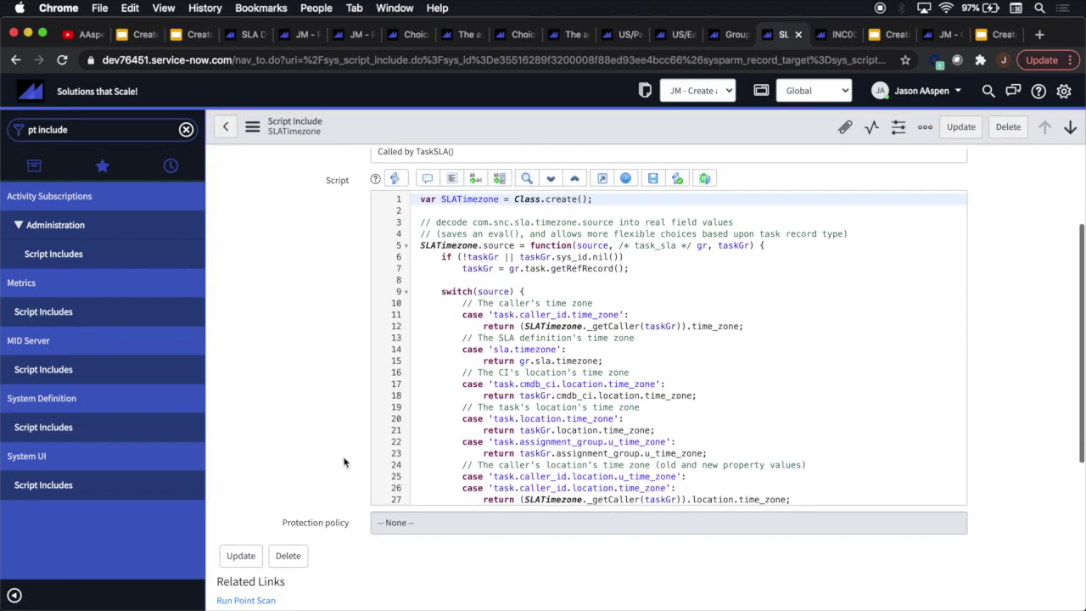
{"action": "double_click", "coordinate": [460, 441]}
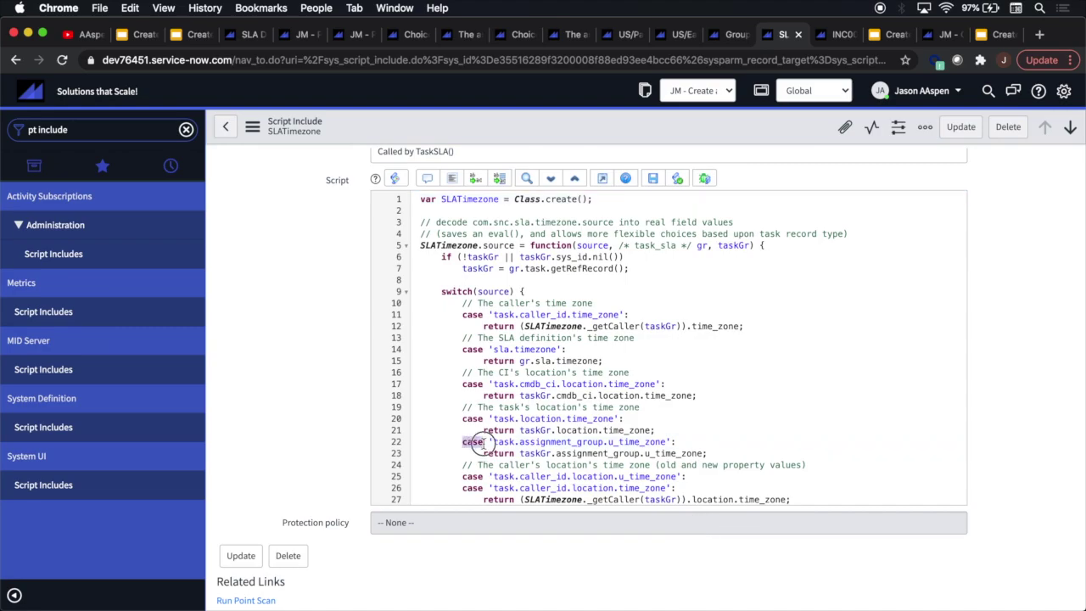
{"action": "left_click_drag", "start_coordinate": [460, 441], "coordinate": [720, 451]}
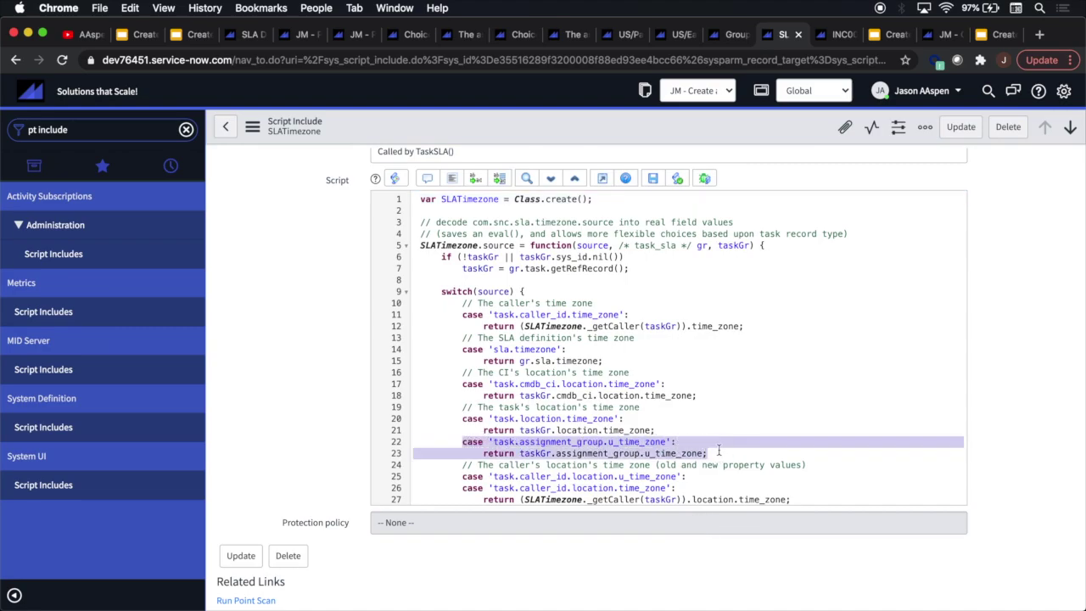
Compare the script's case string task.assignment_group.u_time_zone with the Value in the assignment group's time zone choice record
{"action": "left_click", "coordinate": [496, 442]}
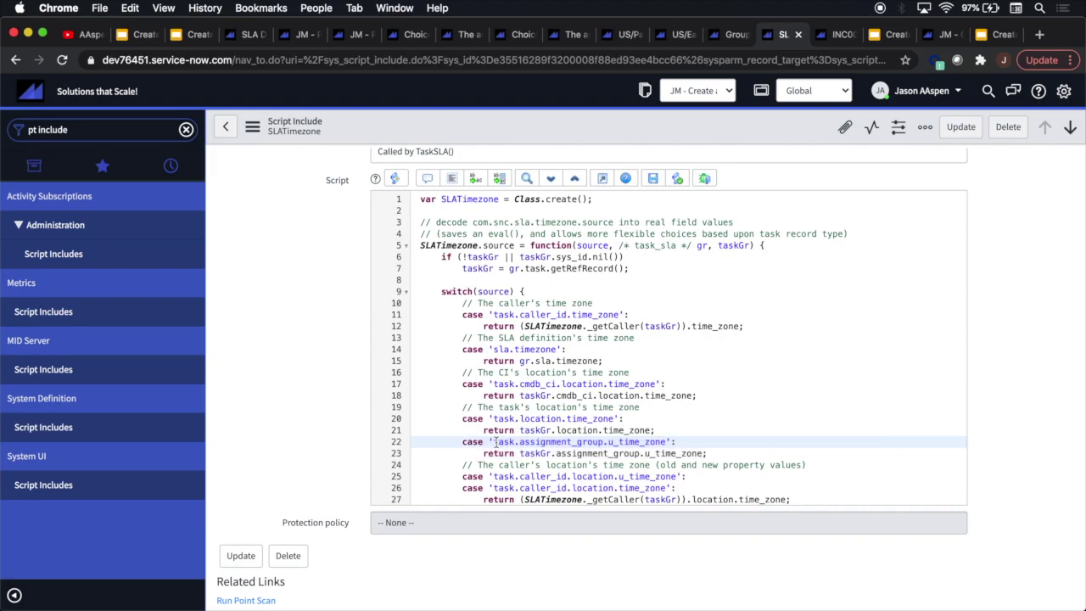
{"action": "left_click", "coordinate": [496, 443]}
{"action": "left_click_drag", "start_coordinate": [495, 442], "coordinate": [669, 440]}
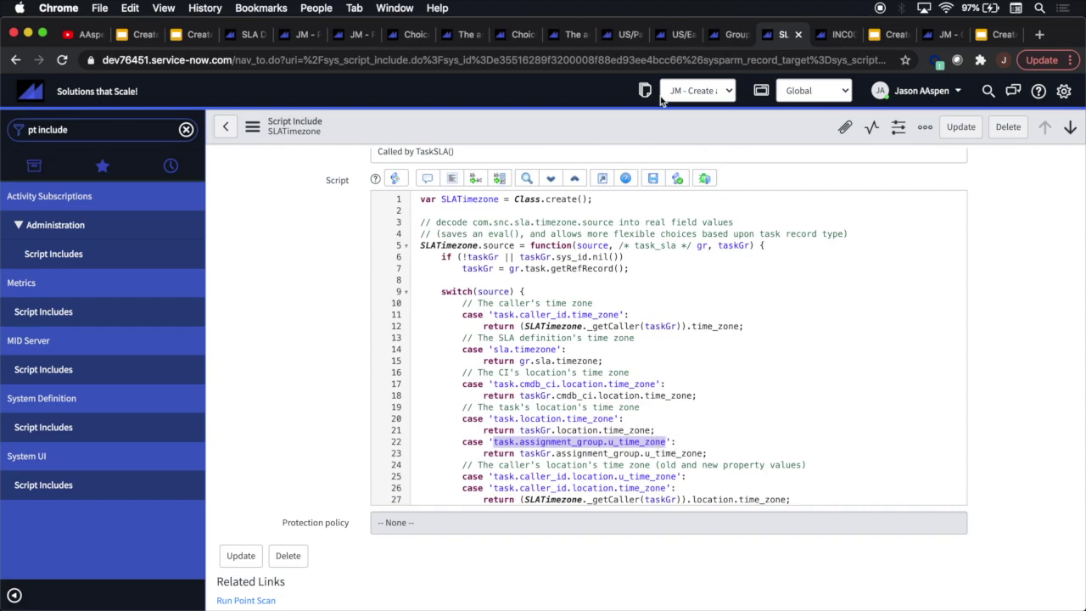
{"action": "left_click", "coordinate": [455, 36]}
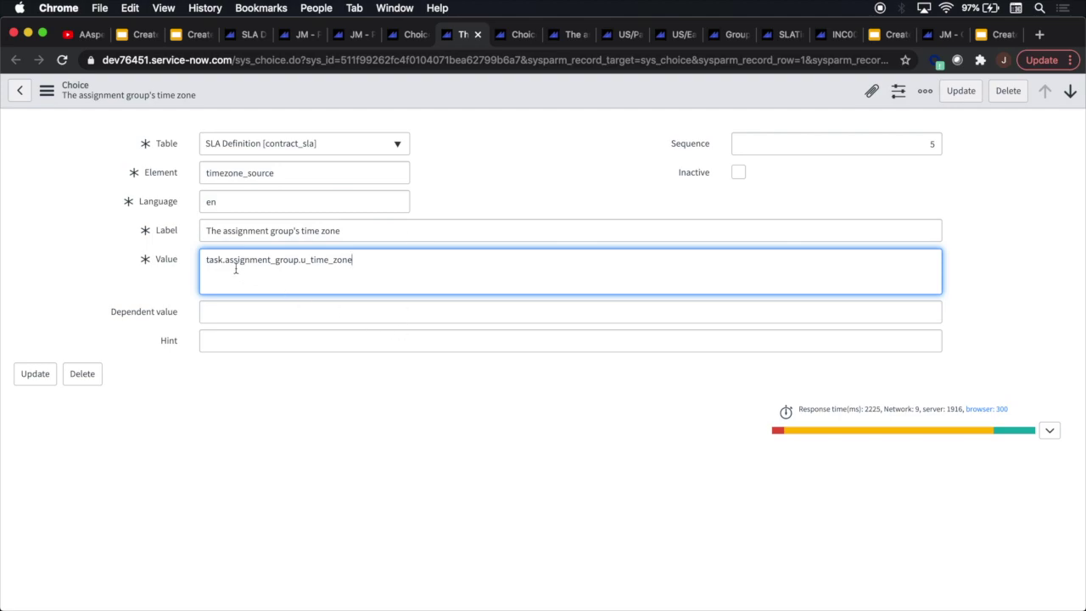
{"action": "key", "text": "super+a"}
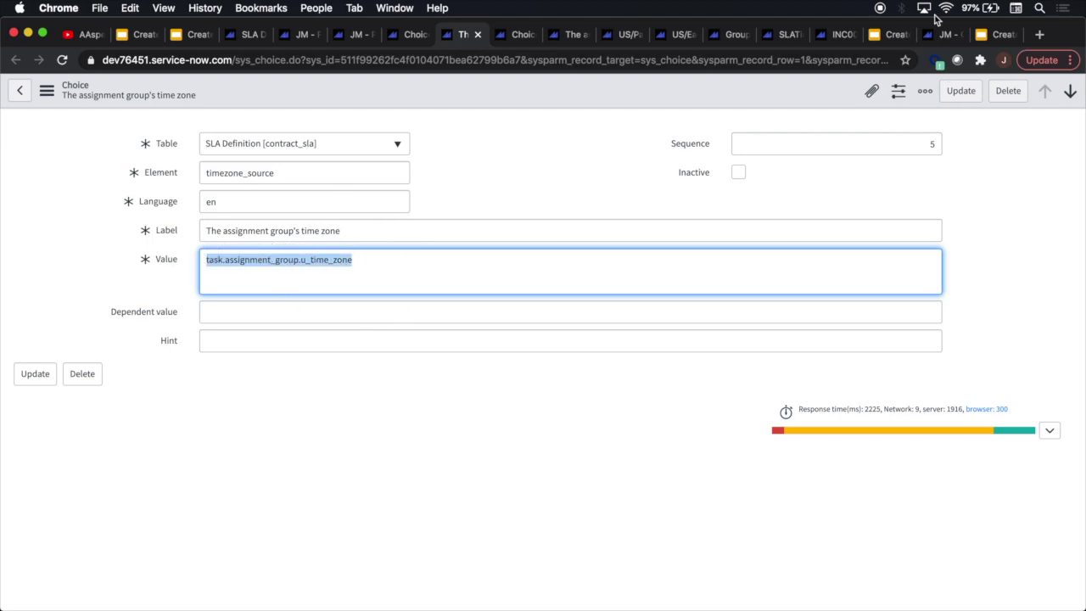
Return to the SLATimezone script include and highlight taskGr in the return line of the assignment group case
{"action": "left_click", "coordinate": [785, 34]}
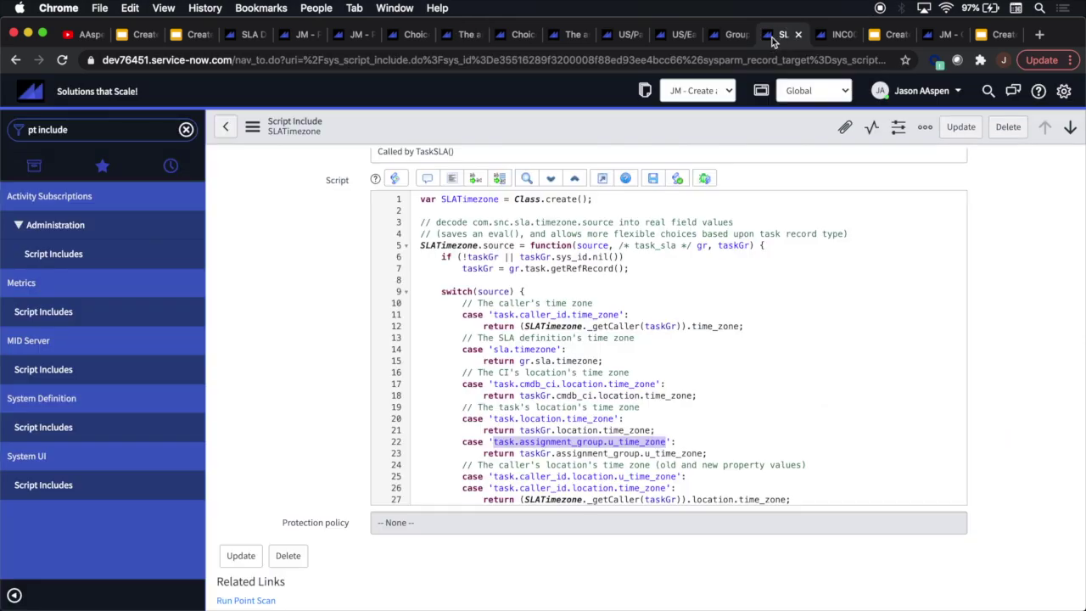
{"action": "left_click", "coordinate": [553, 453]}
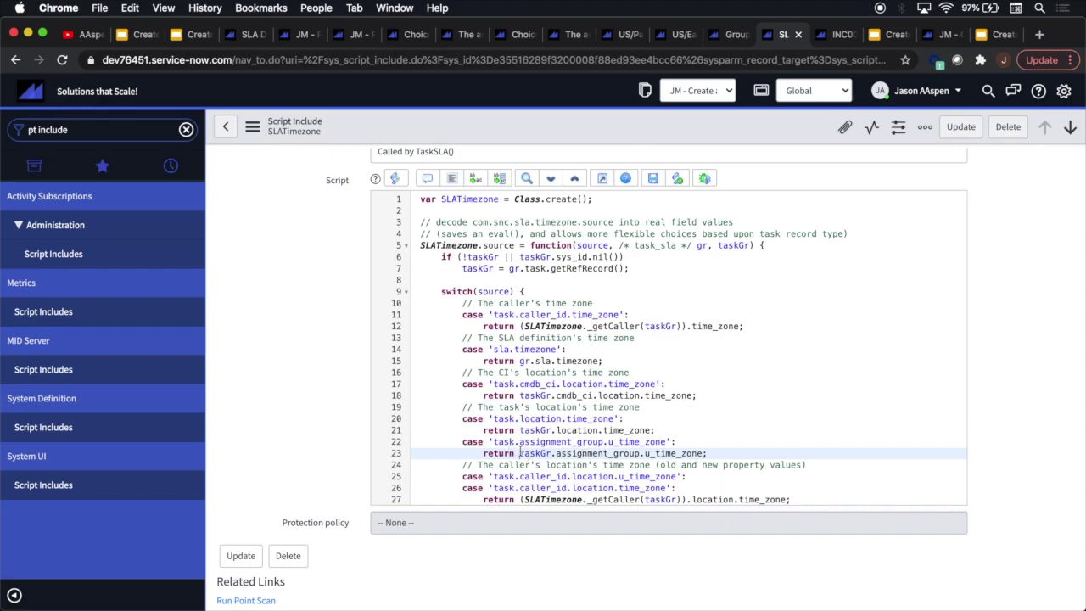
{"action": "left_click_drag", "start_coordinate": [520, 454], "coordinate": [551, 450]}
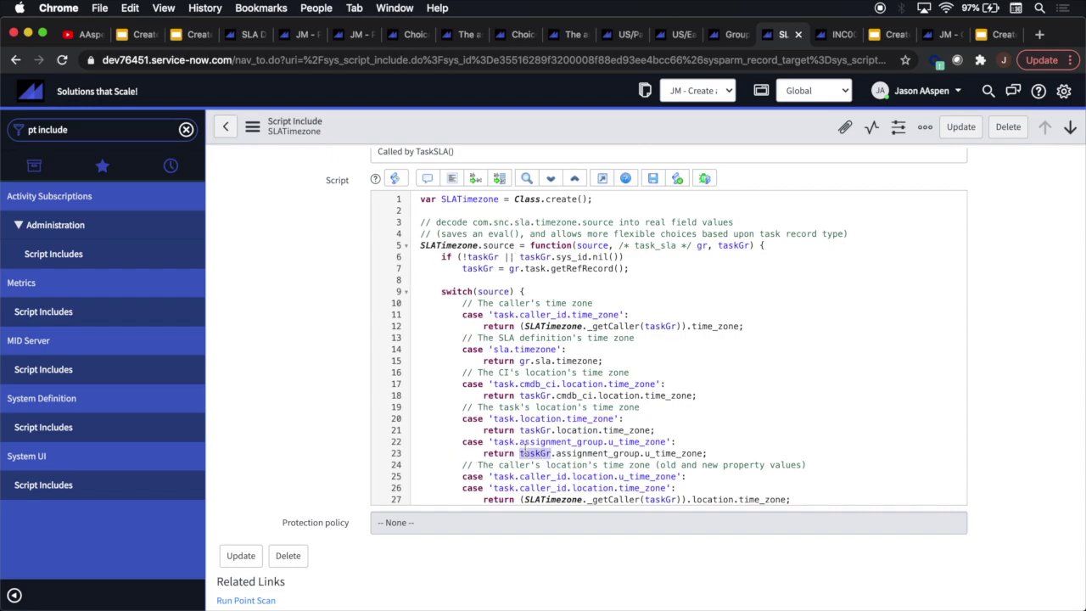
{"action": "left_click", "coordinate": [484, 455]}
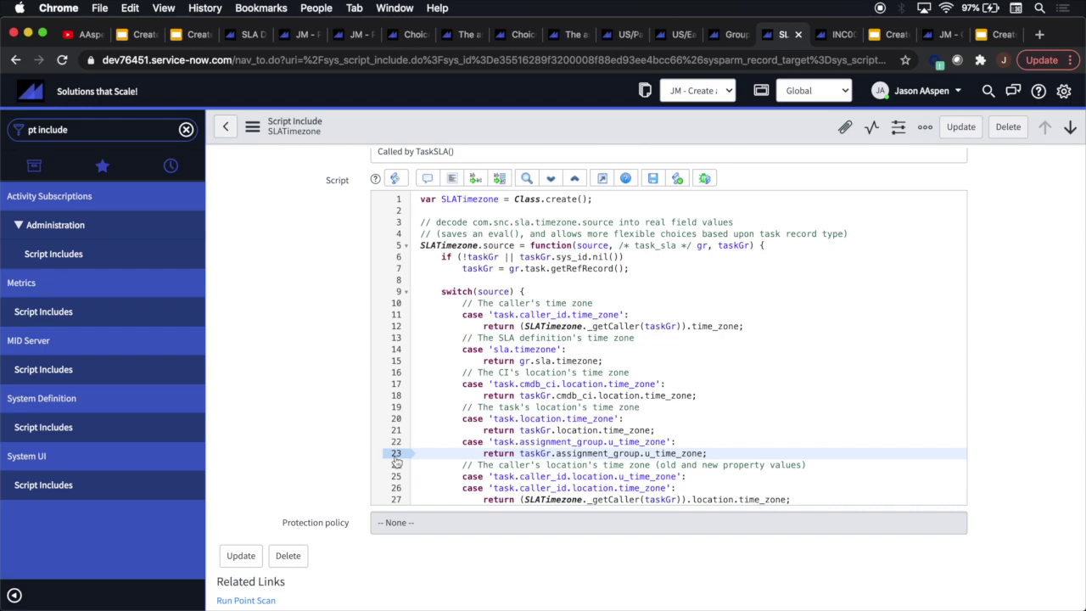
Copy the existing "JM Test SLA AG vs Caller TZ" incident into a new record and fill in the caller's name
{"action": "left_click", "coordinate": [829, 44]}
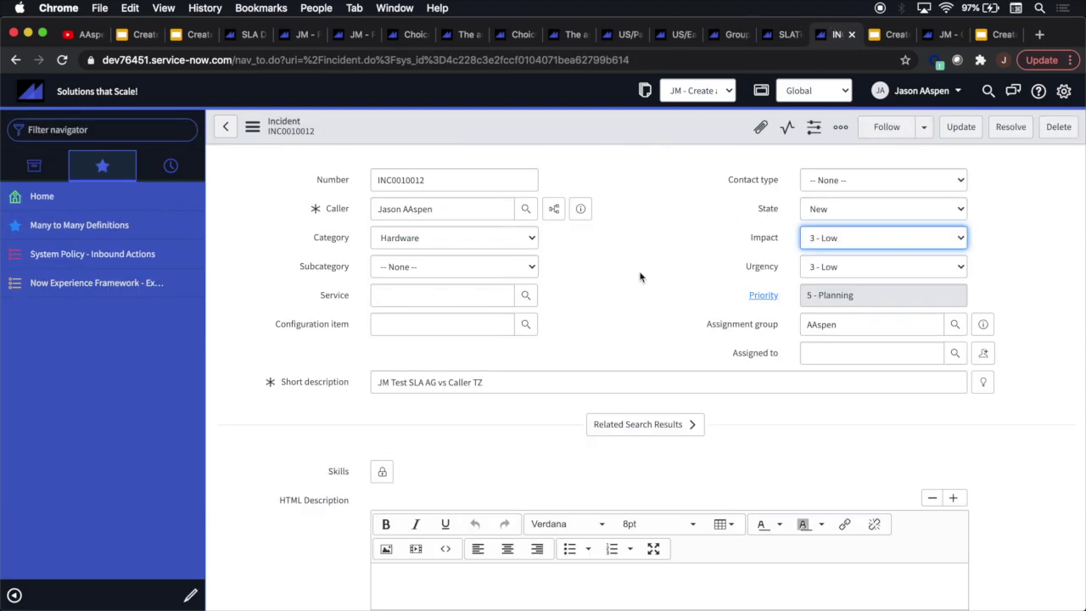
{"action": "left_click", "coordinate": [252, 126]}
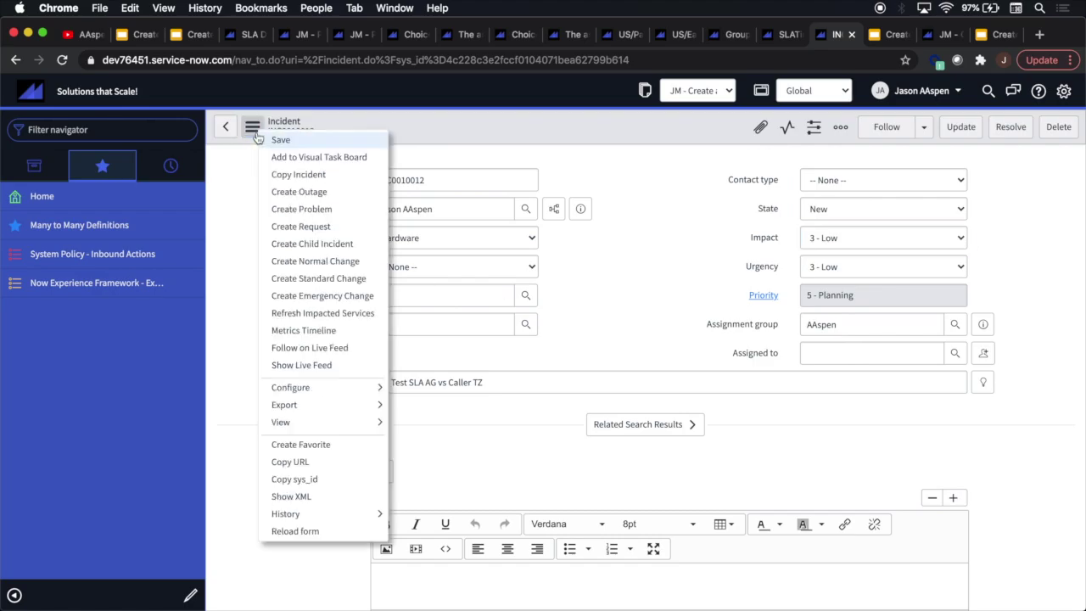
{"action": "left_click", "coordinate": [319, 175]}
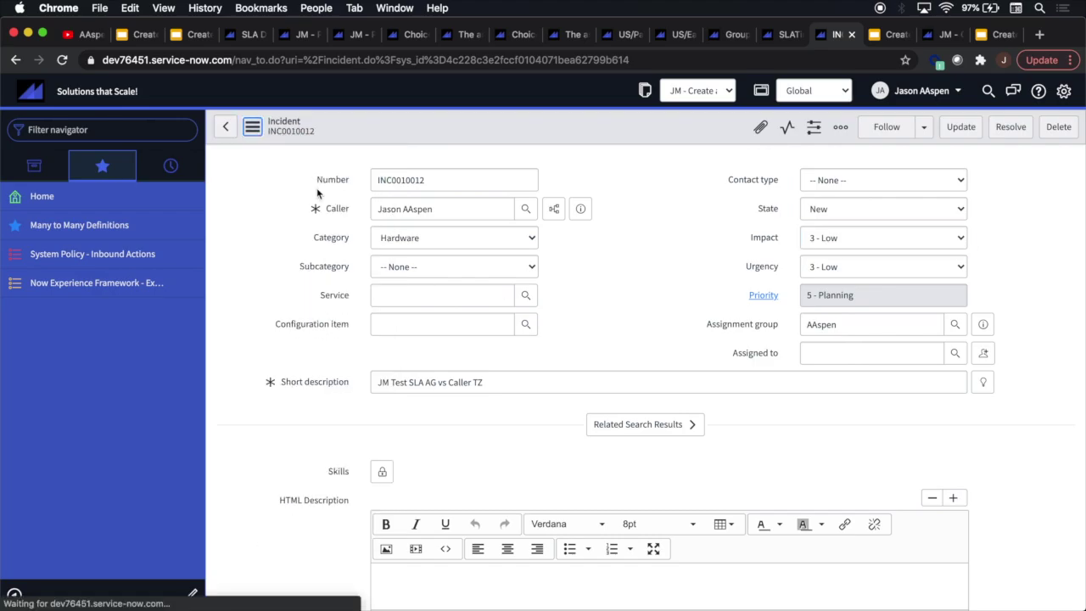
{"action": "left_click", "coordinate": [401, 209]}
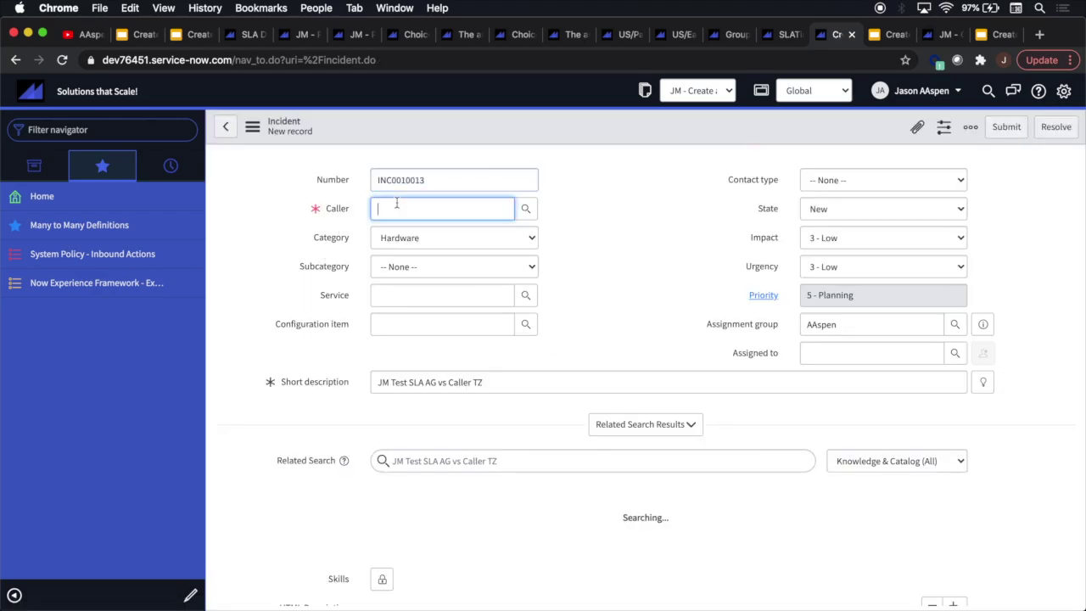
{"action": "left_click", "coordinate": [441, 246]}
Preview the new incident's caller and AAspen assignment group records to check each one's time zone
{"action": "left_click", "coordinate": [580, 209]}
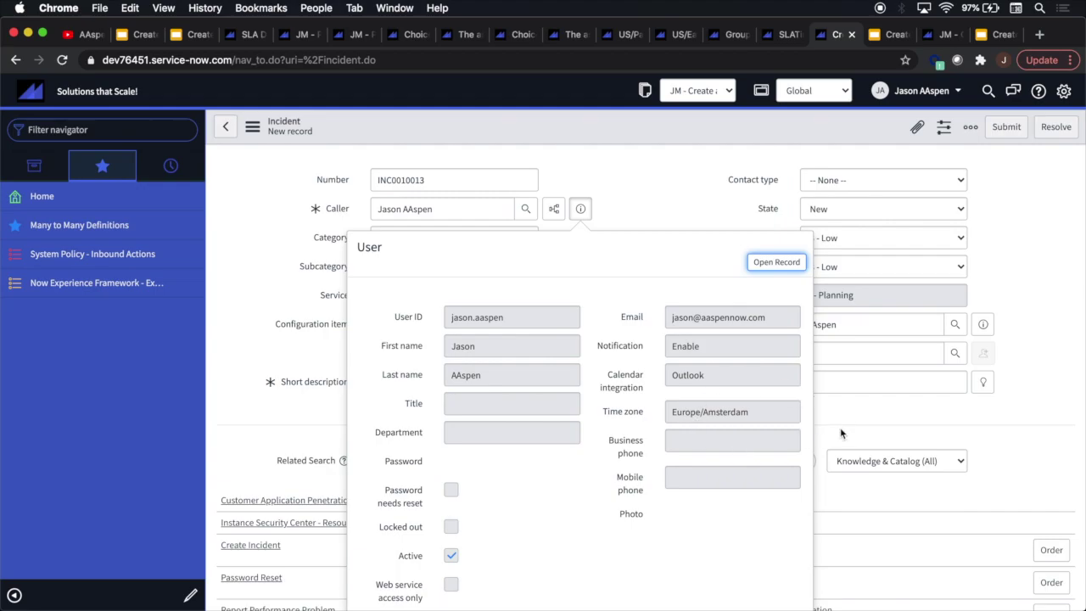
{"action": "left_click", "coordinate": [701, 208]}
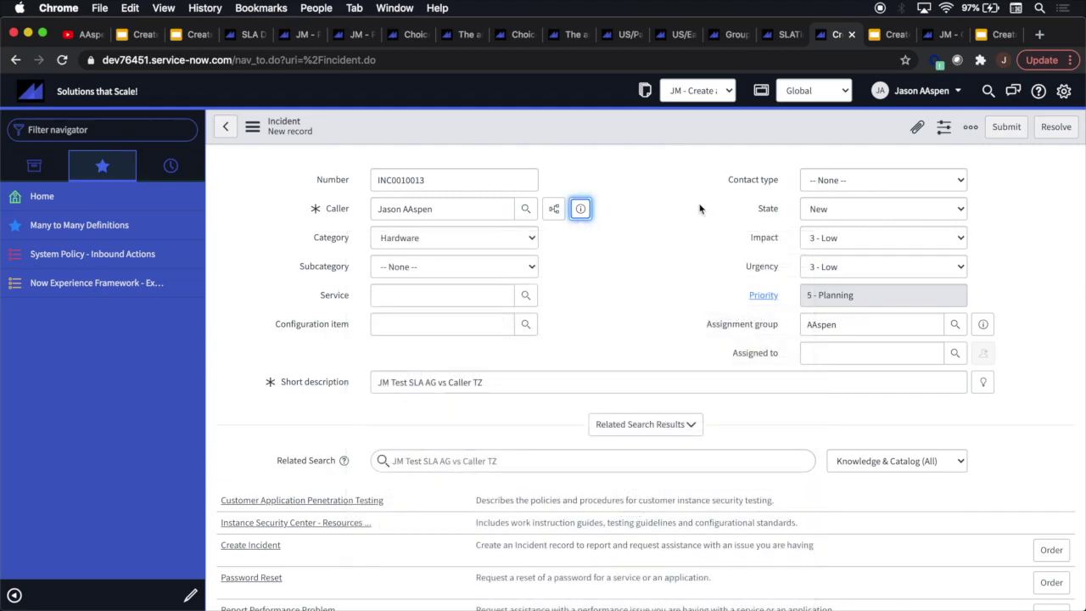
{"action": "left_click", "coordinate": [983, 324]}
{"action": "scroll", "coordinate": [976, 438], "scroll_direction": "down", "scroll_amount": 2}
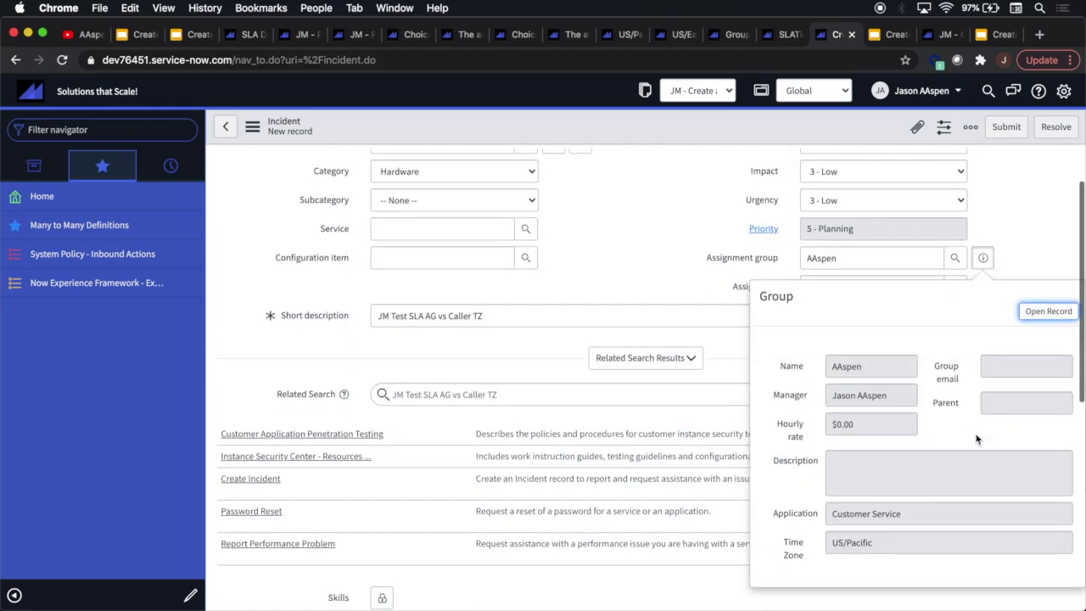
{"action": "scroll", "coordinate": [976, 439], "scroll_direction": "down", "scroll_amount": 1}
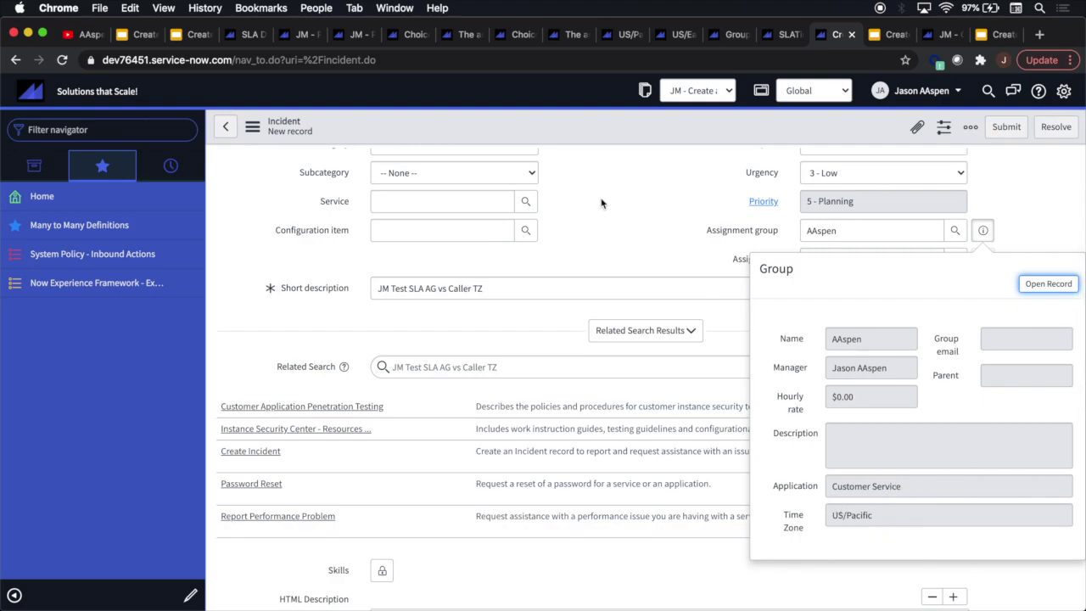
{"action": "left_click", "coordinate": [650, 230]}
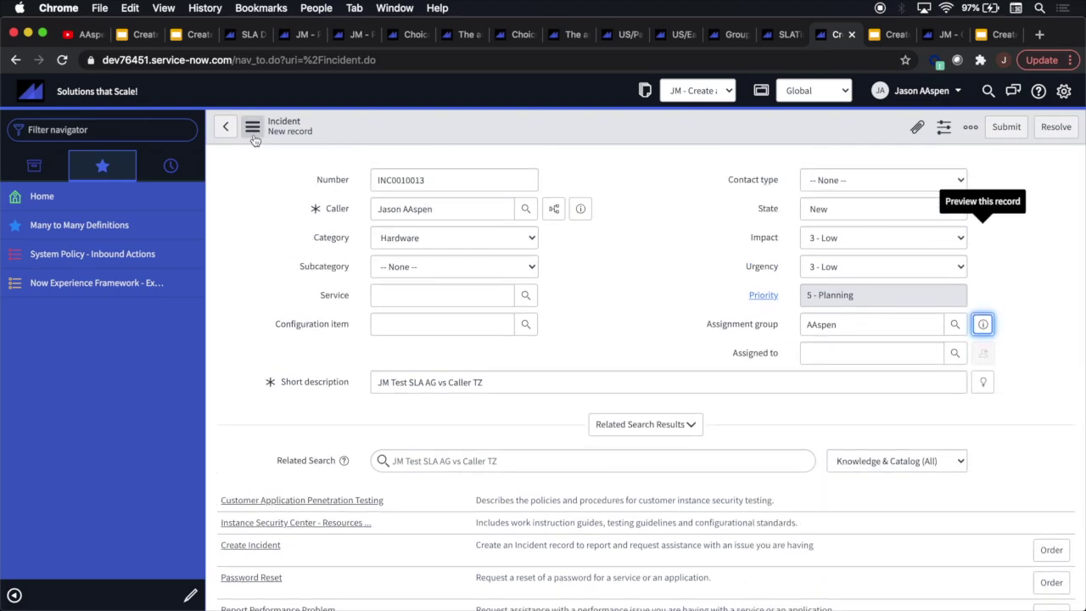
Save the new incident and compare the Timezone values of its Task SLAs, including JM - P5 - Caller's Time Zone and JM - P5 TZ - JM
{"action": "left_click", "coordinate": [253, 128]}
{"action": "left_click", "coordinate": [280, 141]}
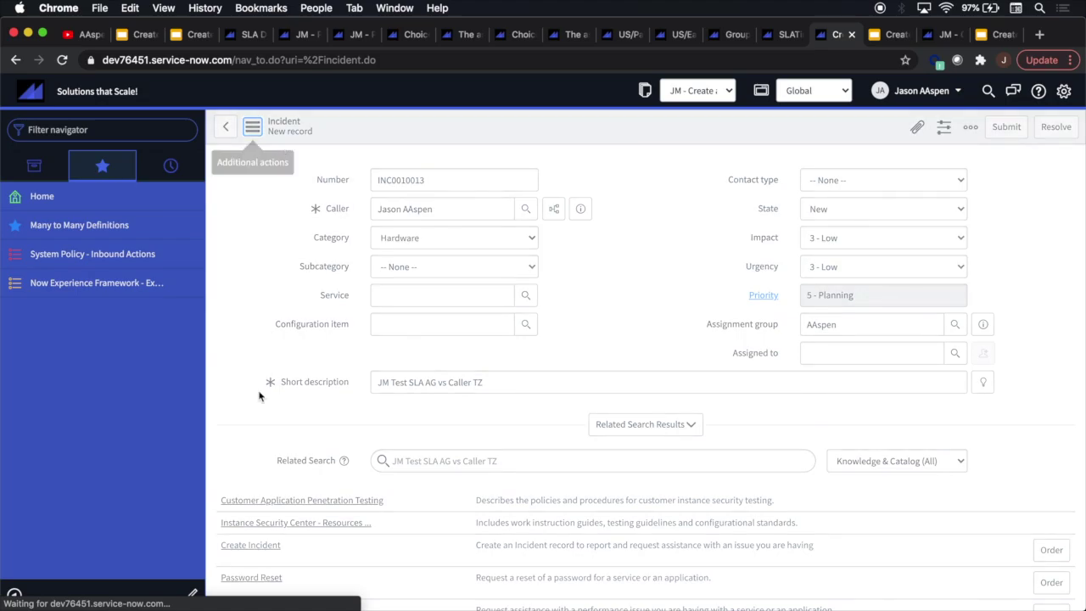
{"action": "scroll", "coordinate": [258, 396], "scroll_direction": "down", "scroll_amount": 3}
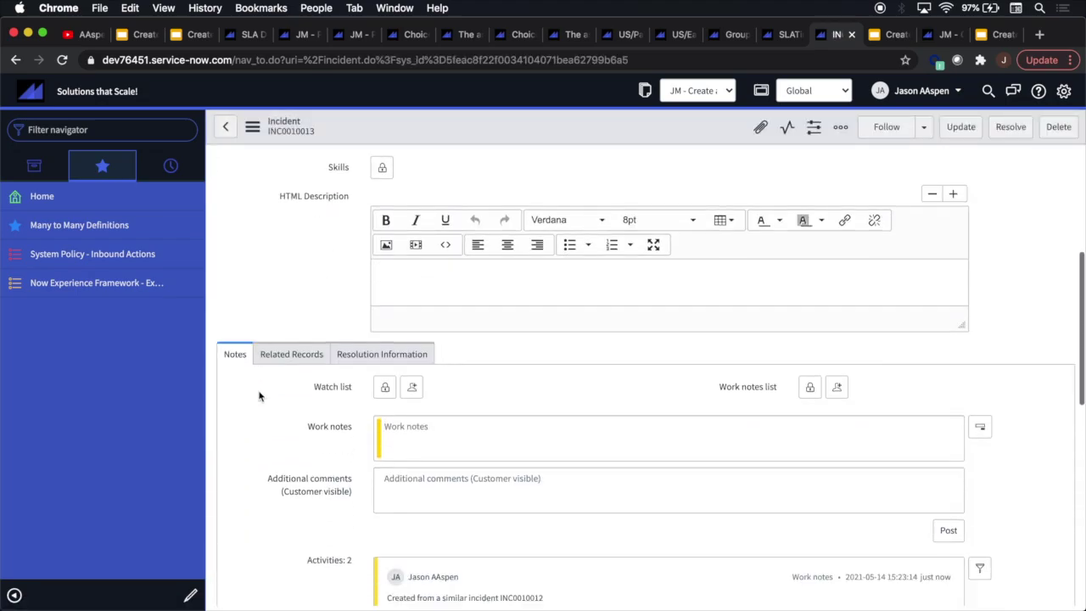
{"action": "scroll", "coordinate": [259, 396], "scroll_direction": "down", "scroll_amount": 10}
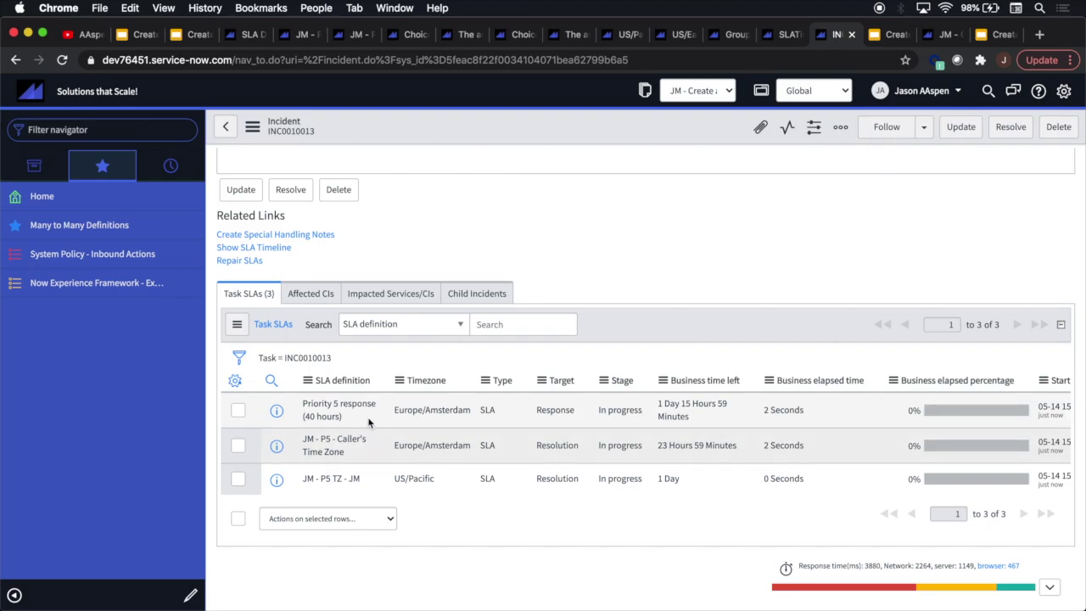
{"action": "left_click", "coordinate": [564, 421]}
{"action": "left_click", "coordinate": [409, 421]}
{"action": "left_click", "coordinate": [431, 446]}
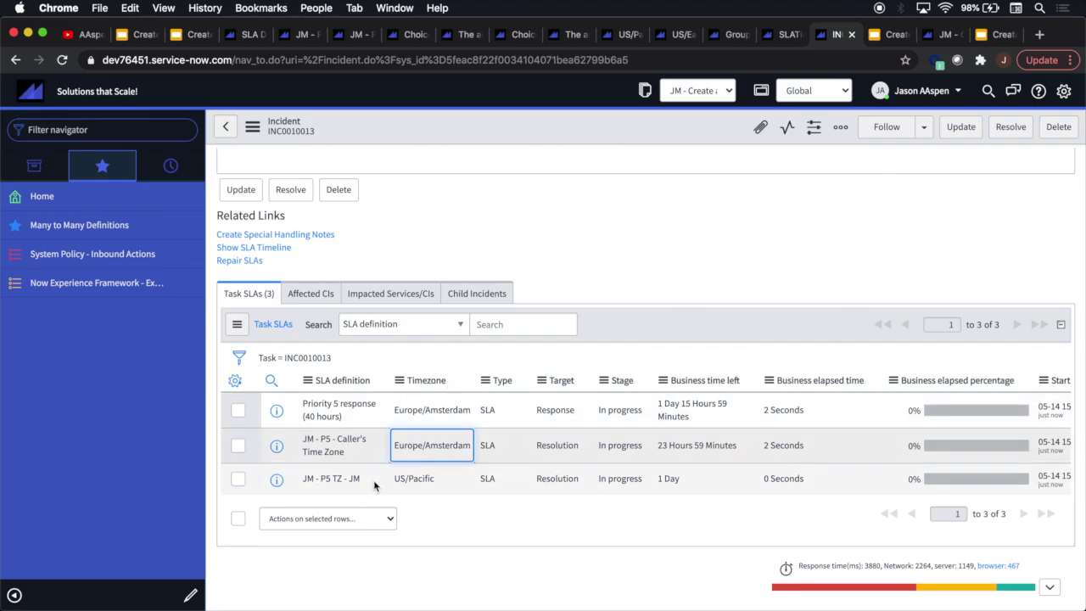
{"action": "left_click", "coordinate": [447, 483]}
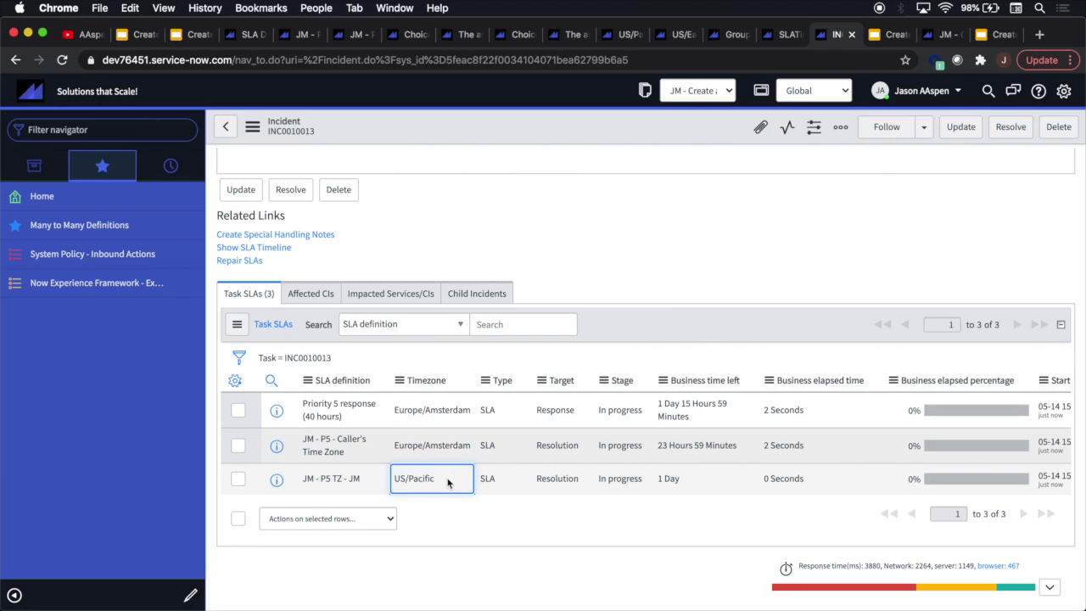
Preview the saved incident's assignment group again to check its Time Zone against the Task SLA
{"action": "scroll", "coordinate": [448, 483], "scroll_direction": "up", "scroll_amount": 15}
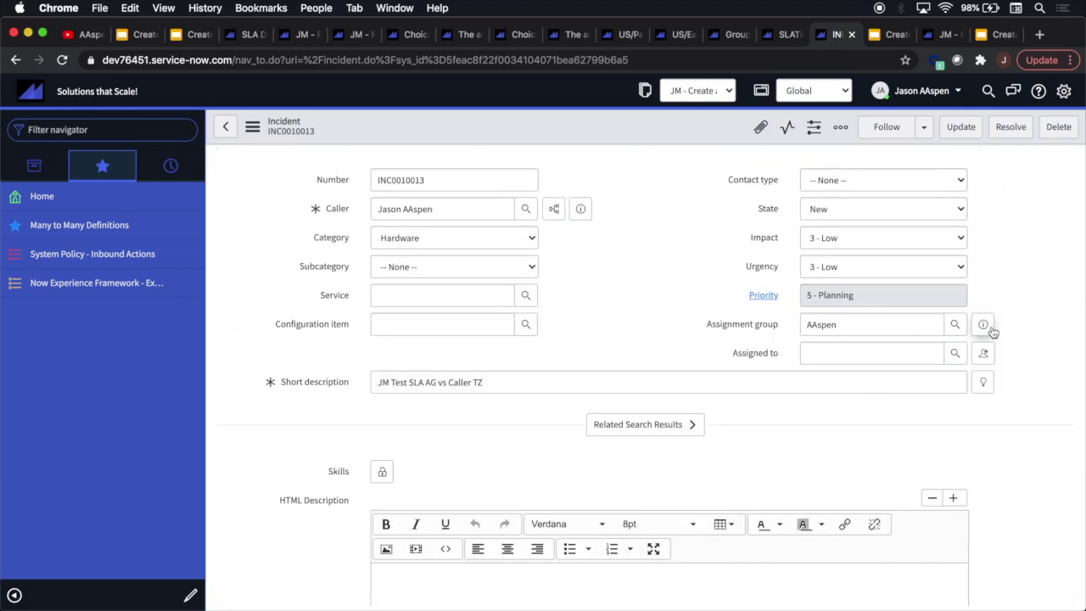
{"action": "left_click", "coordinate": [983, 326]}
{"action": "scroll", "coordinate": [976, 509], "scroll_direction": "down", "scroll_amount": 2}
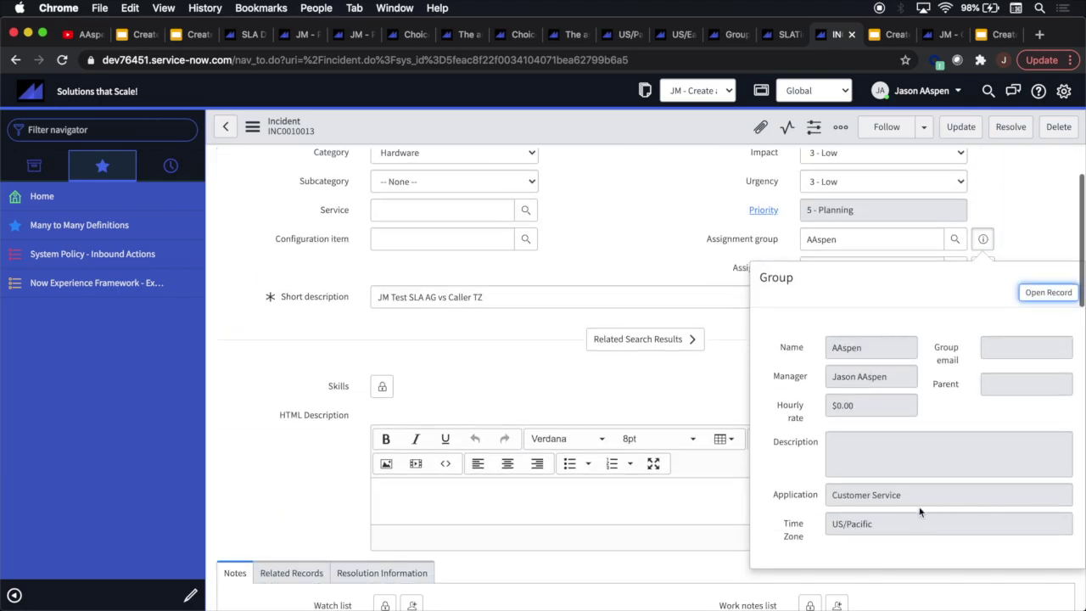
{"action": "left_click", "coordinate": [695, 248]}
{"action": "scroll", "coordinate": [695, 248], "scroll_direction": "up", "scroll_amount": 2}
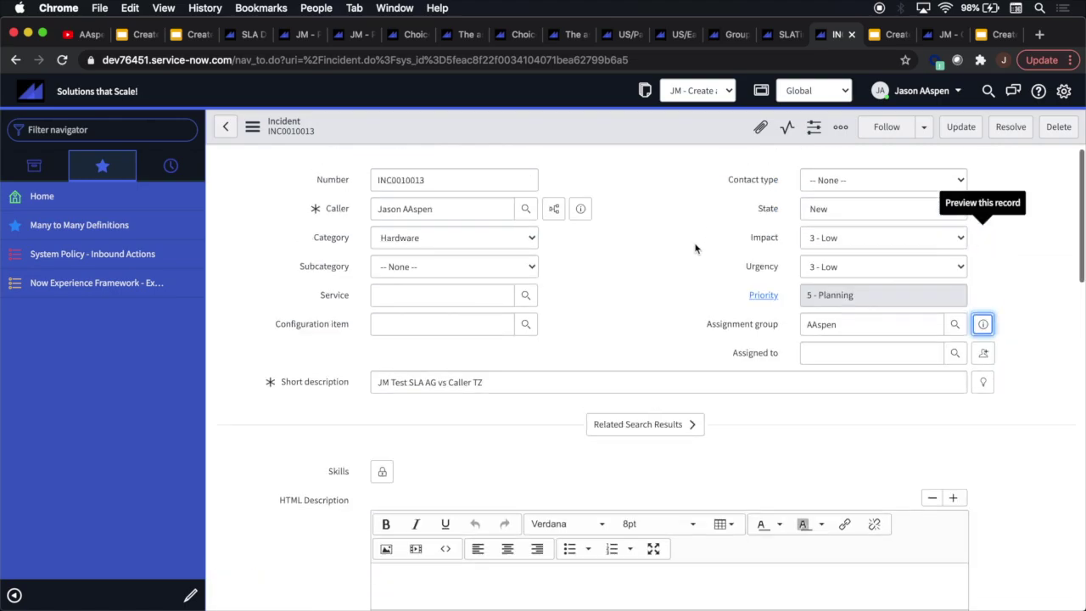
Review the customer updates in the "JM - Create a Custom Time Zone in Quebec" update set and show the closing slide
{"action": "left_click", "coordinate": [890, 35]}
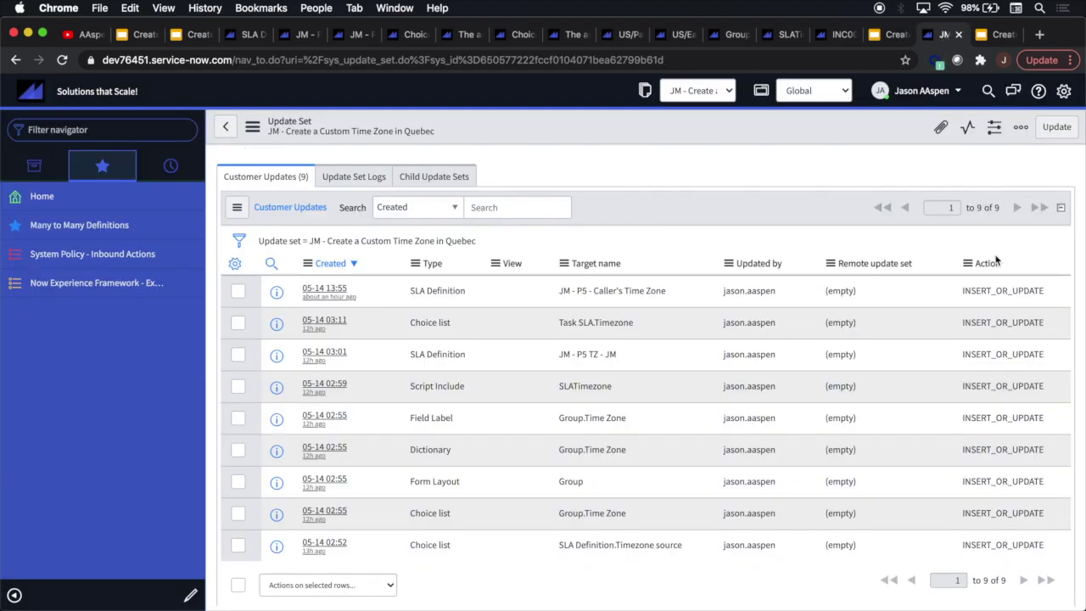
{"action": "scroll", "coordinate": [997, 260], "scroll_direction": "down", "scroll_amount": 1}
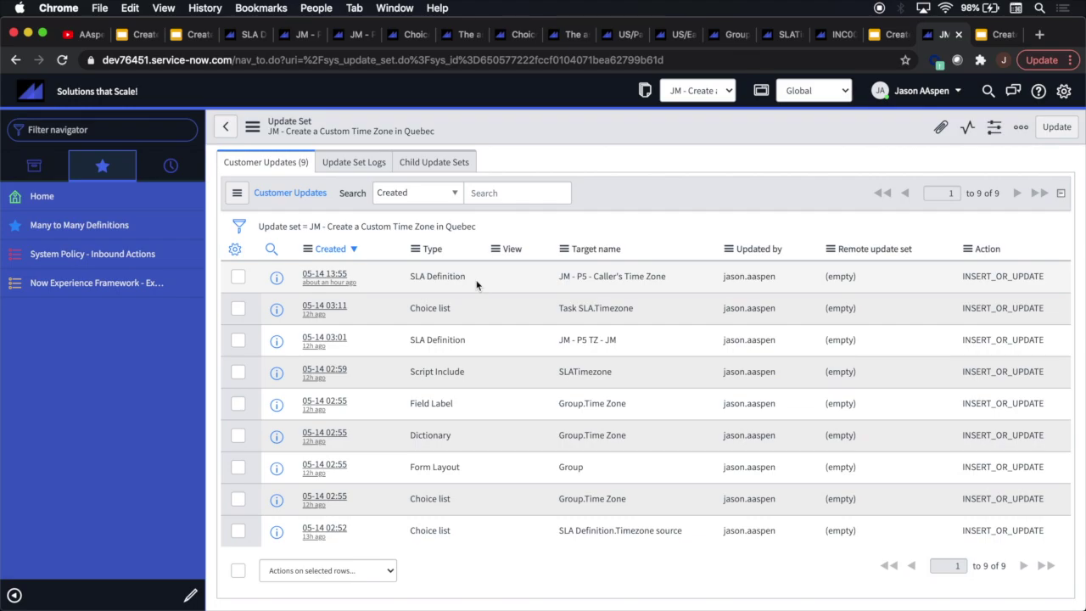
{"action": "left_click", "coordinate": [994, 35]}
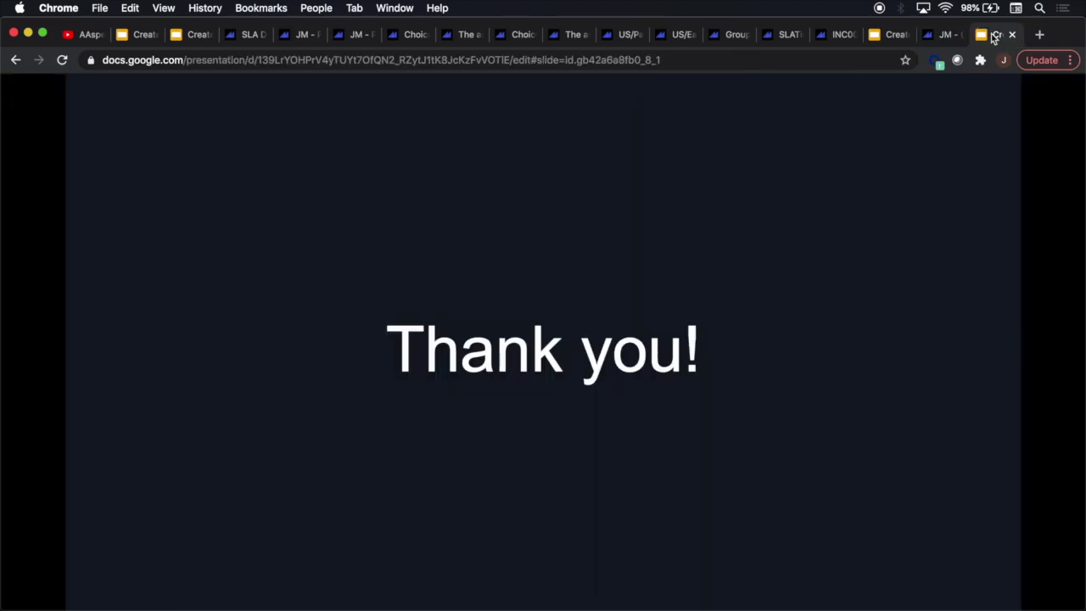